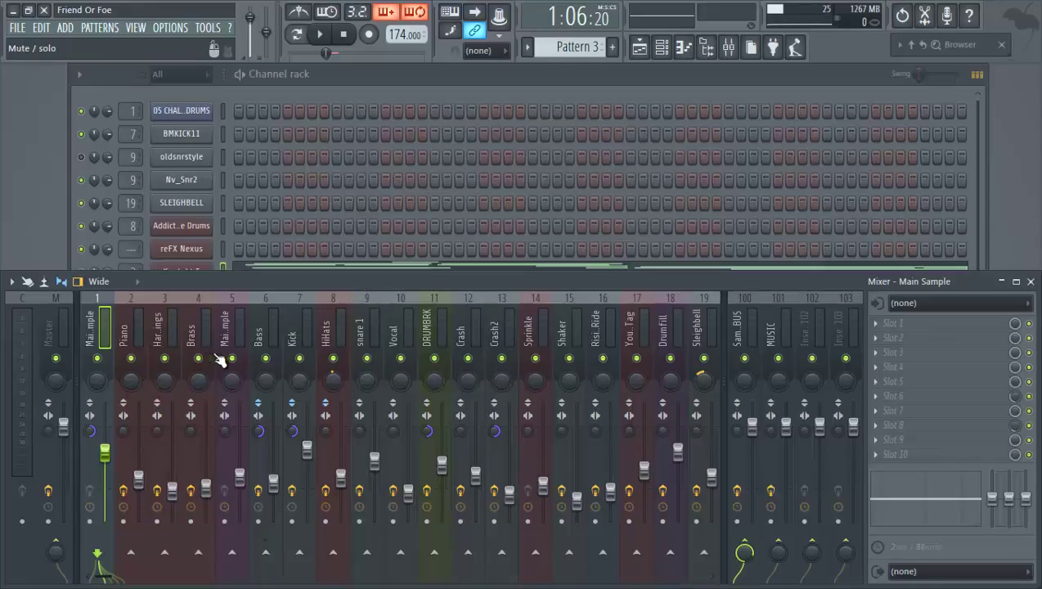
# Step: Select the Kick track and play the pattern to check the levels of the bass and drum tracks
pyautogui.click(296, 331)
pyautogui.press('space')
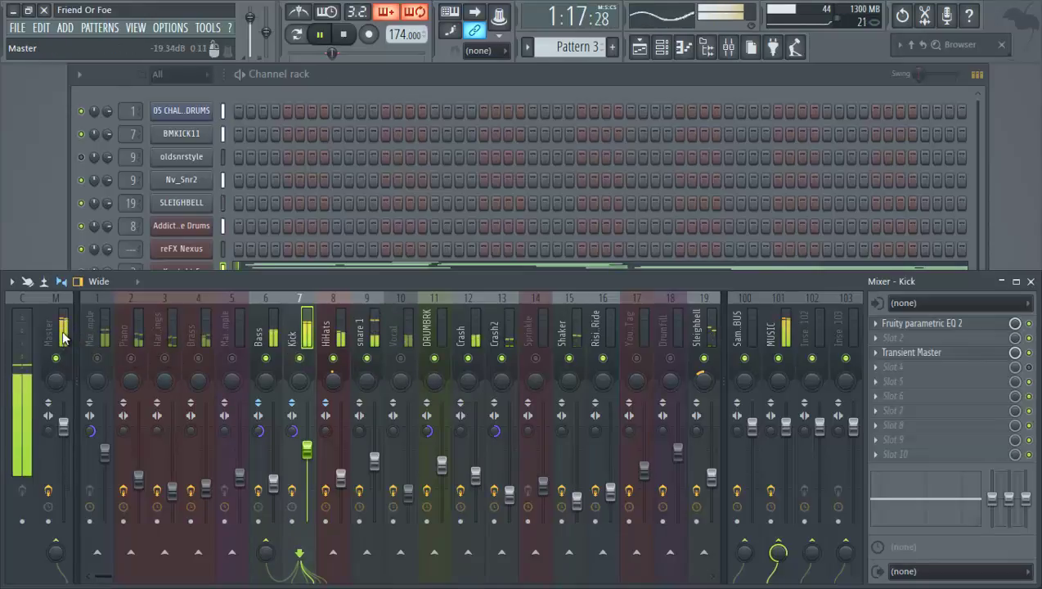
pyautogui.press('space')
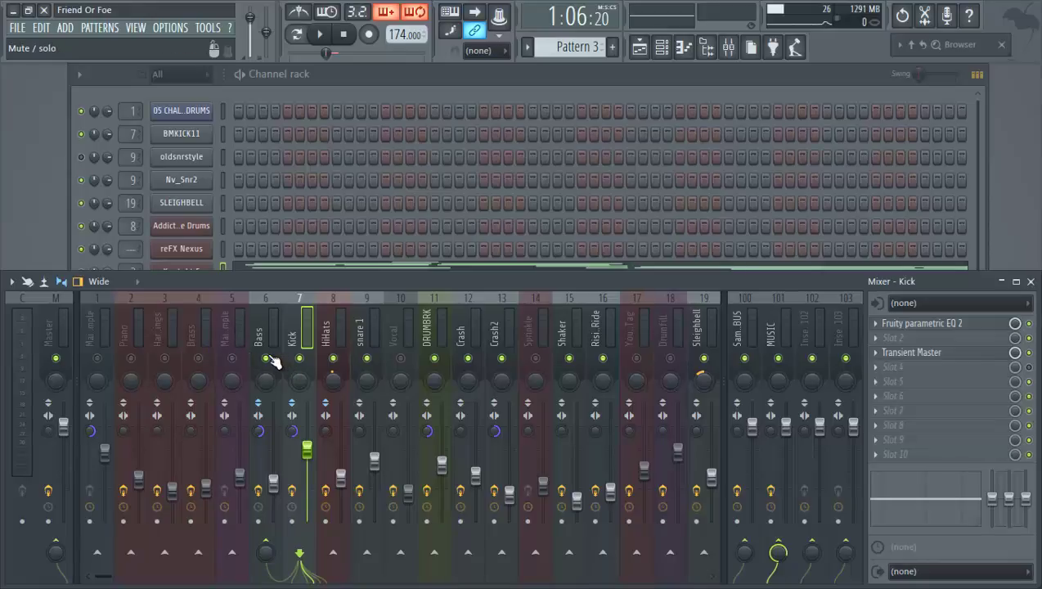
# Step: Inspect the effect chains on the Piano, Harp Strings and Brass mixer tracks
pyautogui.click(144, 334)
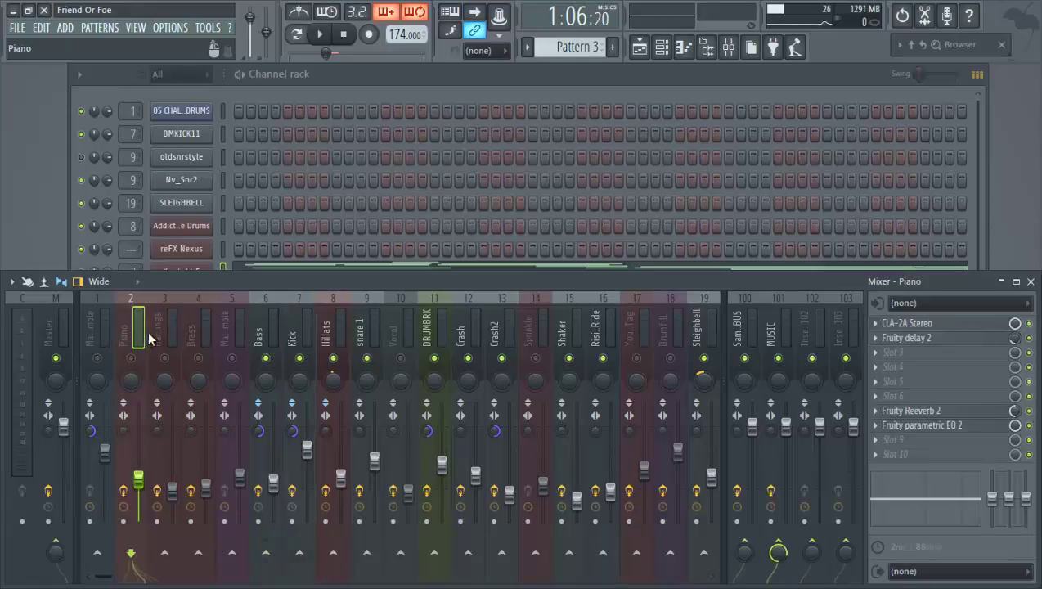
pyautogui.click(160, 332)
pyautogui.click(198, 331)
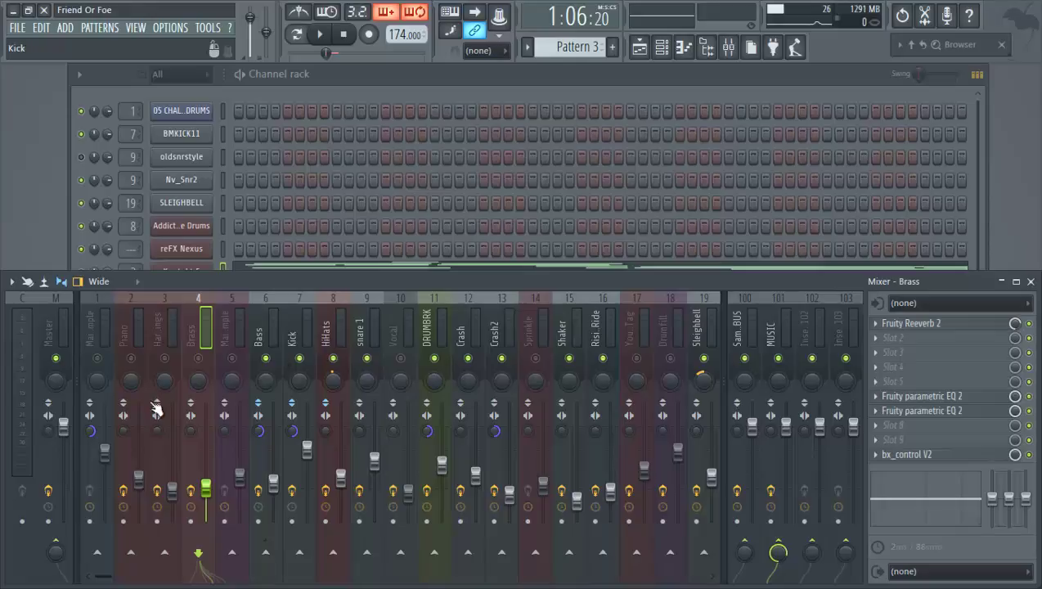
# Step: Solo the Main Sample mixer track, start playback and select that track
pyautogui.click(97, 358)
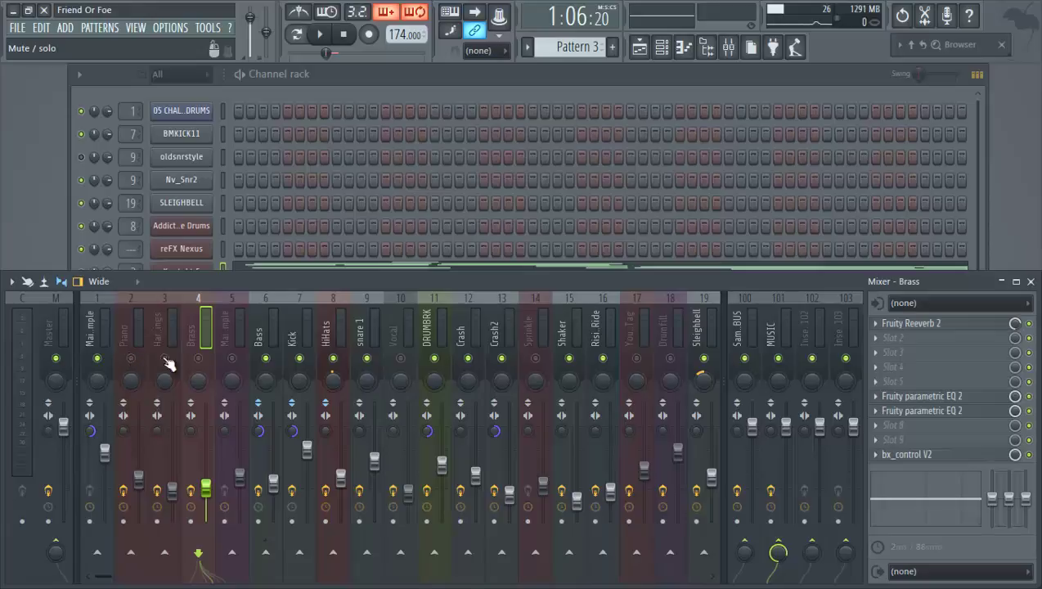
pyautogui.rightClick(97, 358)
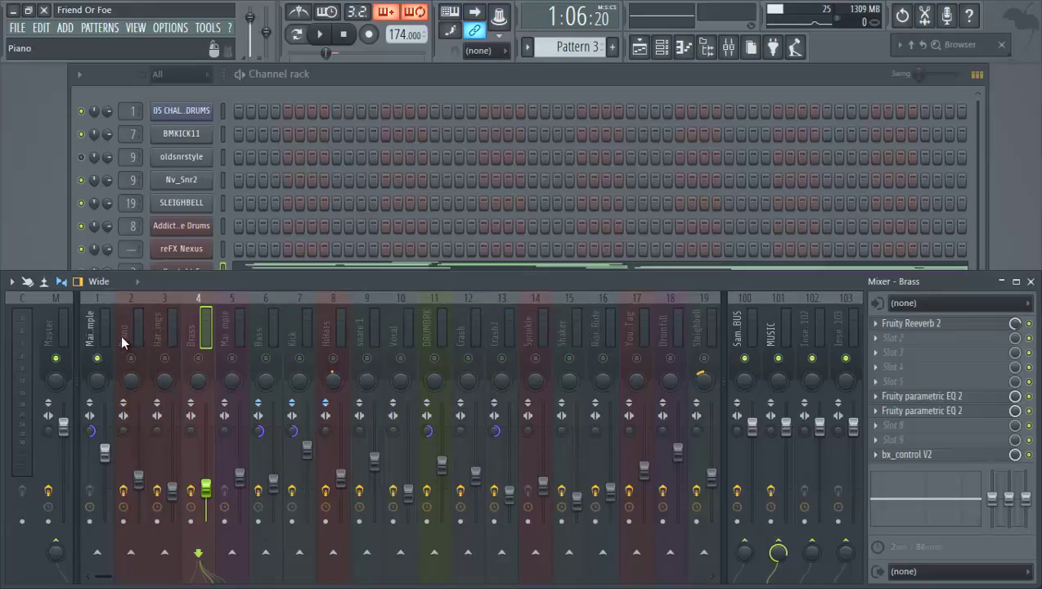
pyautogui.press('space')
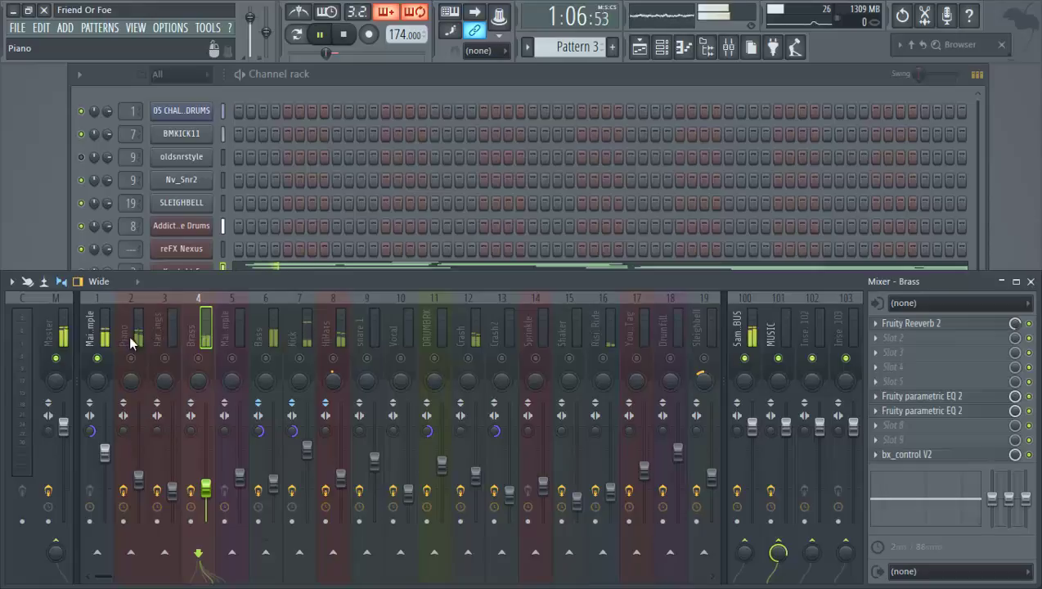
pyautogui.click(95, 339)
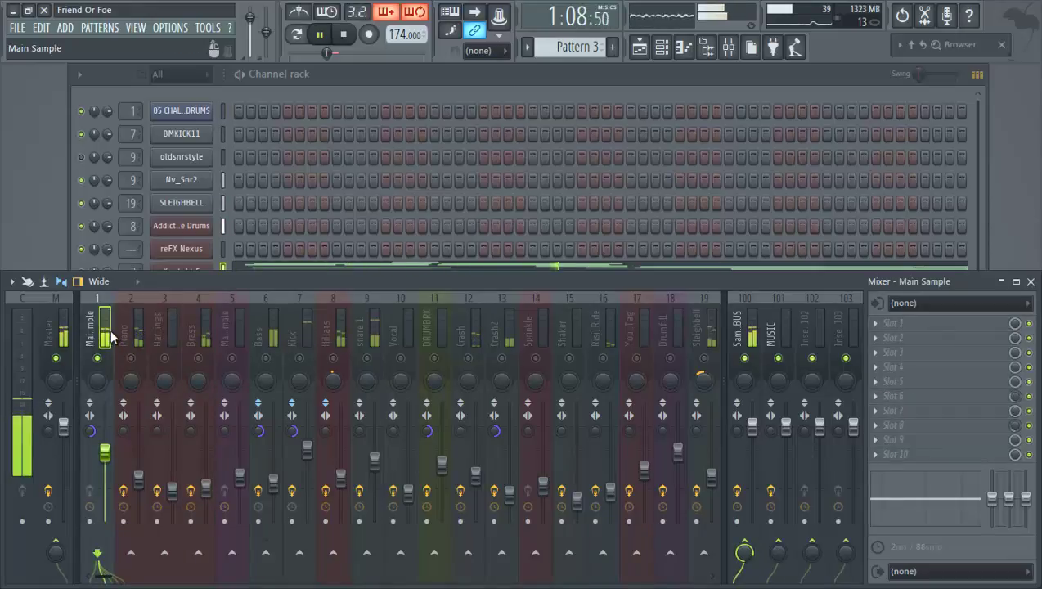
# Step: Unmute the Piano track alongside the sample and raise its volume fader to about -12.7 dB
pyautogui.click(132, 358)
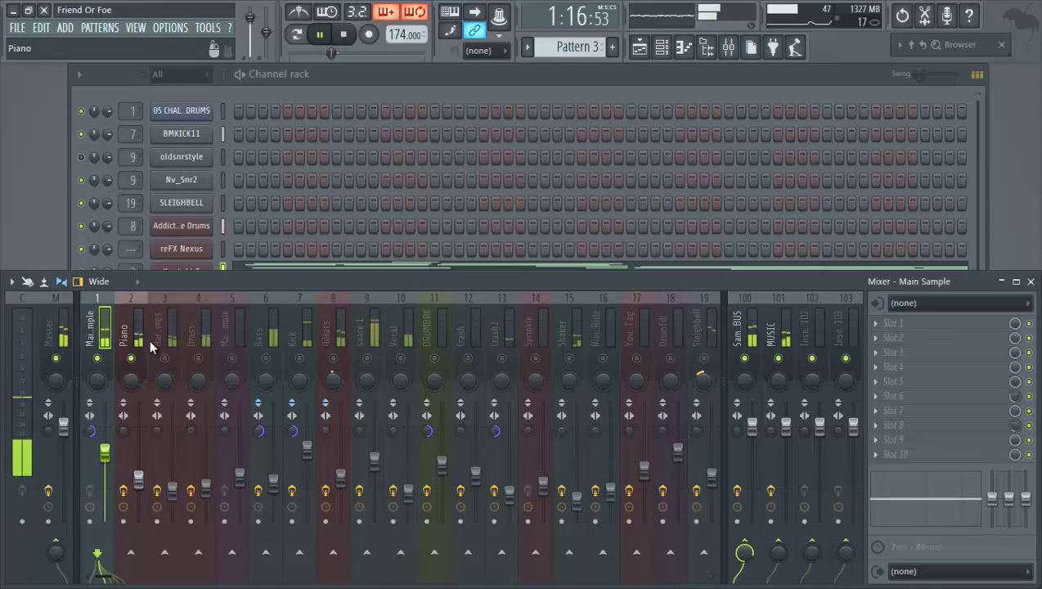
pyautogui.click(127, 330)
pyautogui.moveTo(139, 478); pyautogui.dragTo(154, 434)
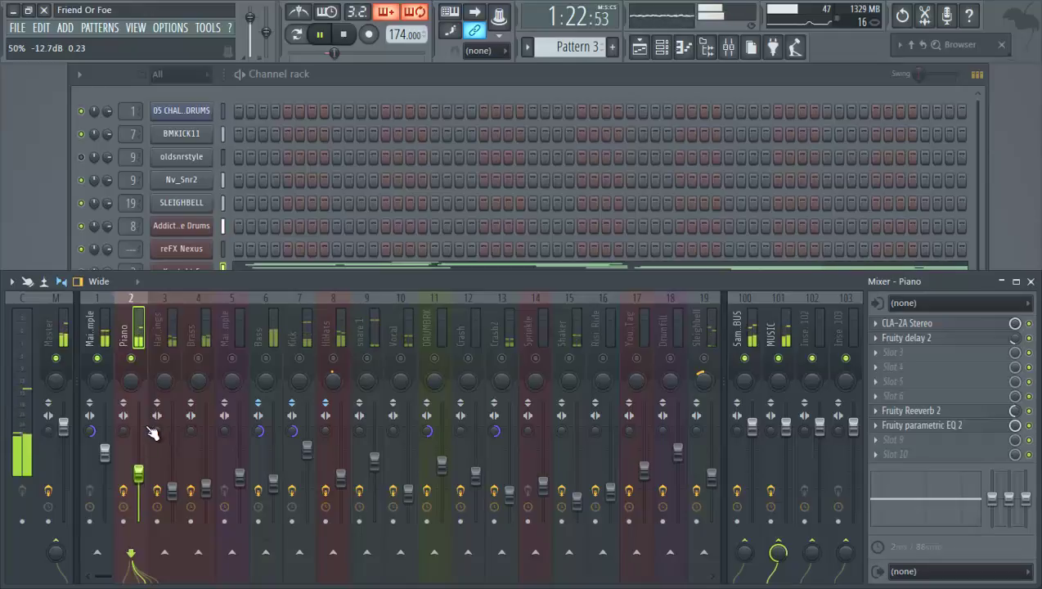
# Step: Replace Main Sample with Harp Strings and Brass in the audible mix, and raise the Brass volume to about -16.2 dB
pyautogui.click(97, 359)
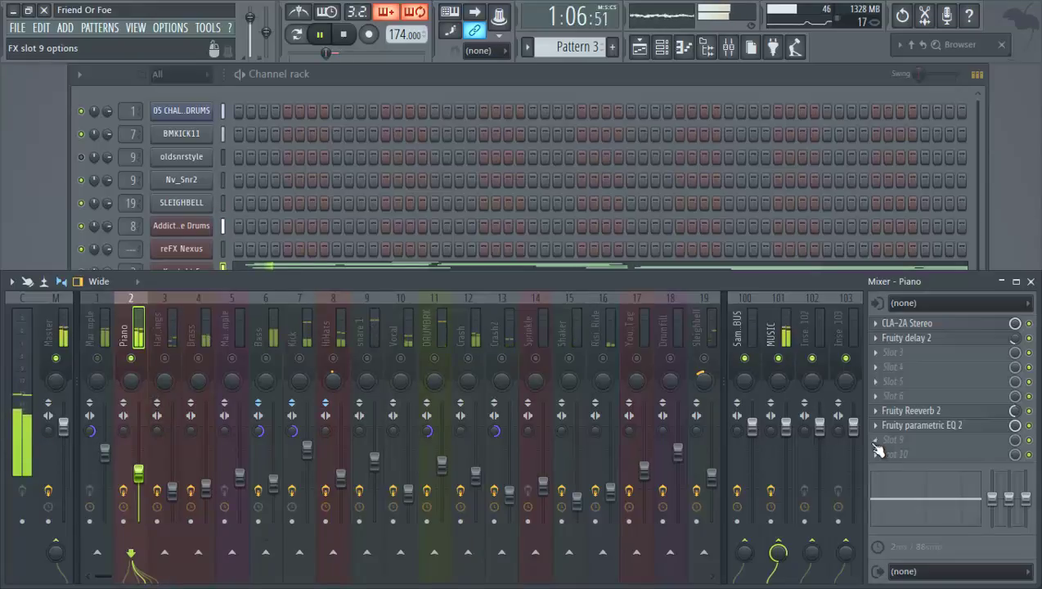
pyautogui.click(165, 359)
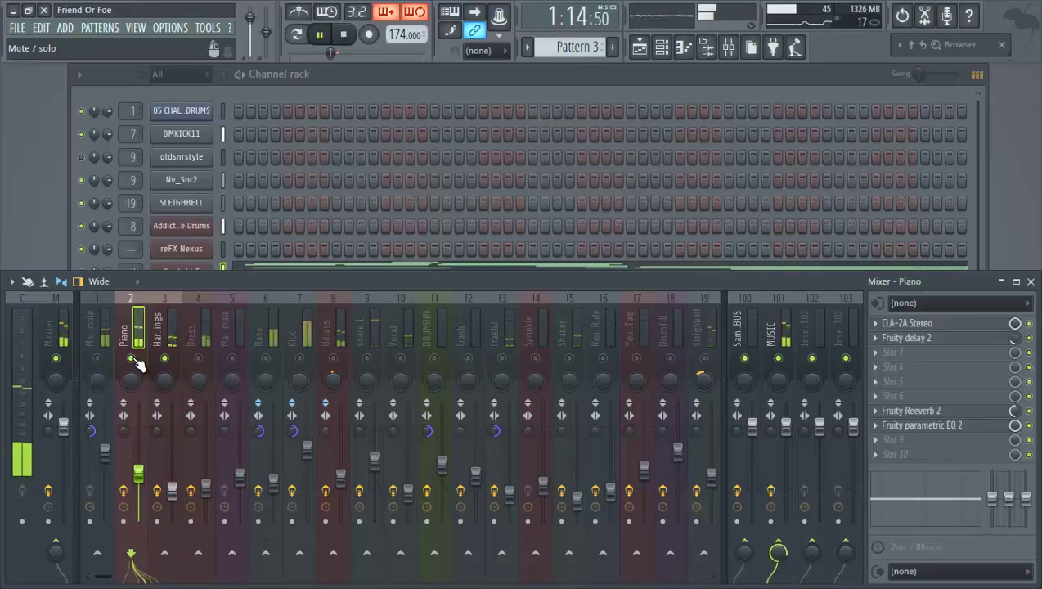
pyautogui.click(198, 358)
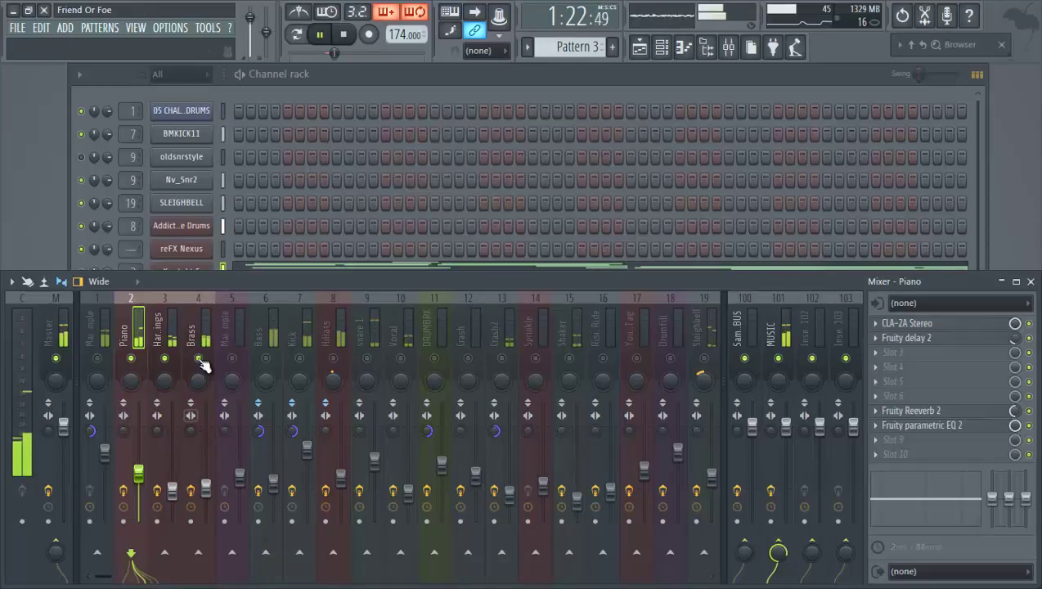
pyautogui.moveTo(210, 500); pyautogui.dragTo(211, 471)
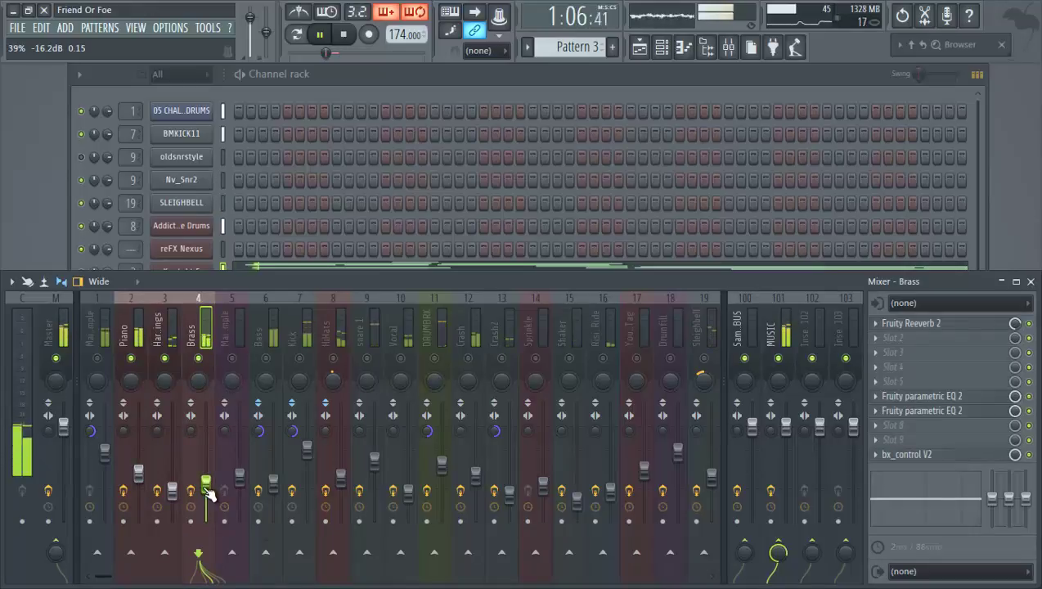
pyautogui.press('space')
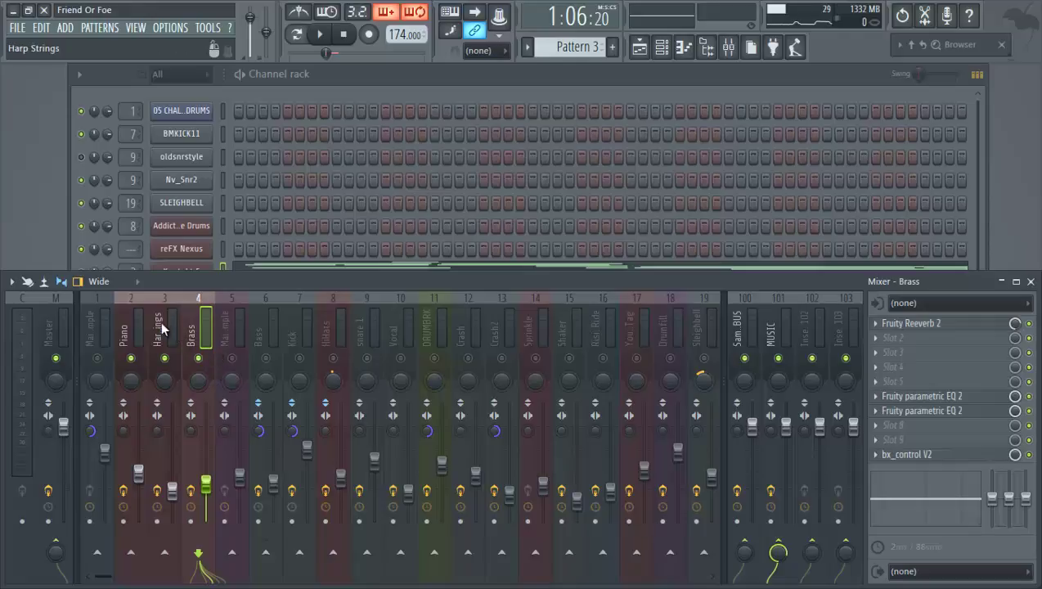
# Step: Compare the effect chains of the Piano, Harp Strings and Brass tracks, ending with Brass selected
pyautogui.click(128, 329)
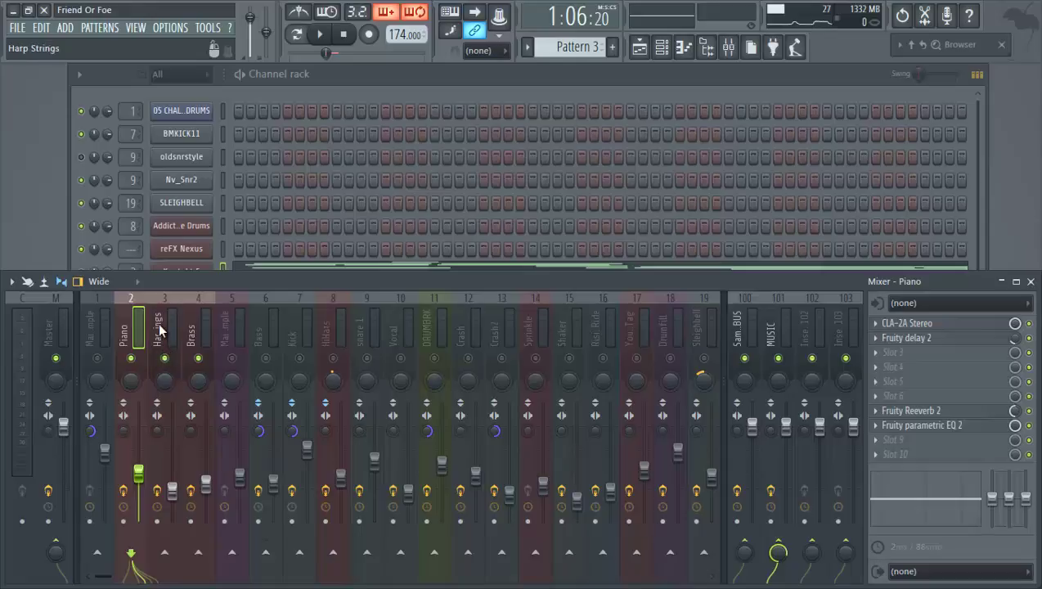
pyautogui.click(158, 322)
pyautogui.click(191, 329)
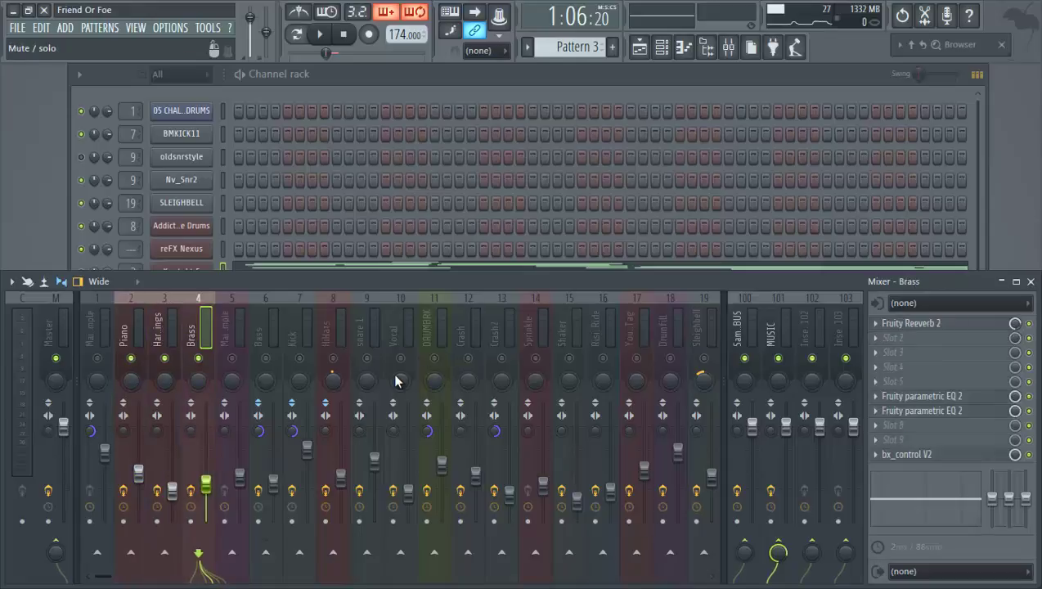
pyautogui.click(166, 332)
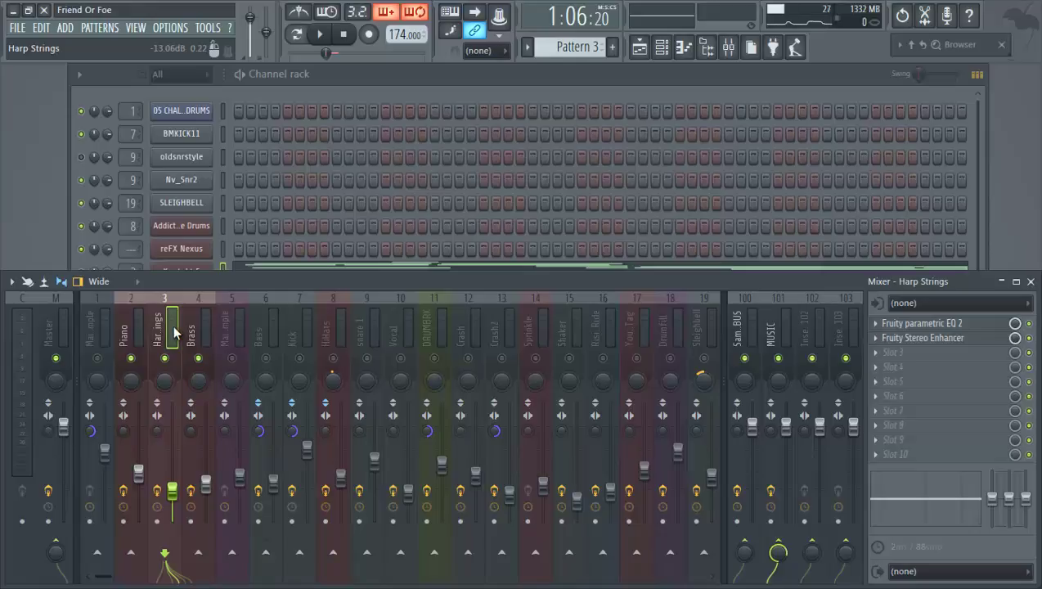
pyautogui.click(193, 328)
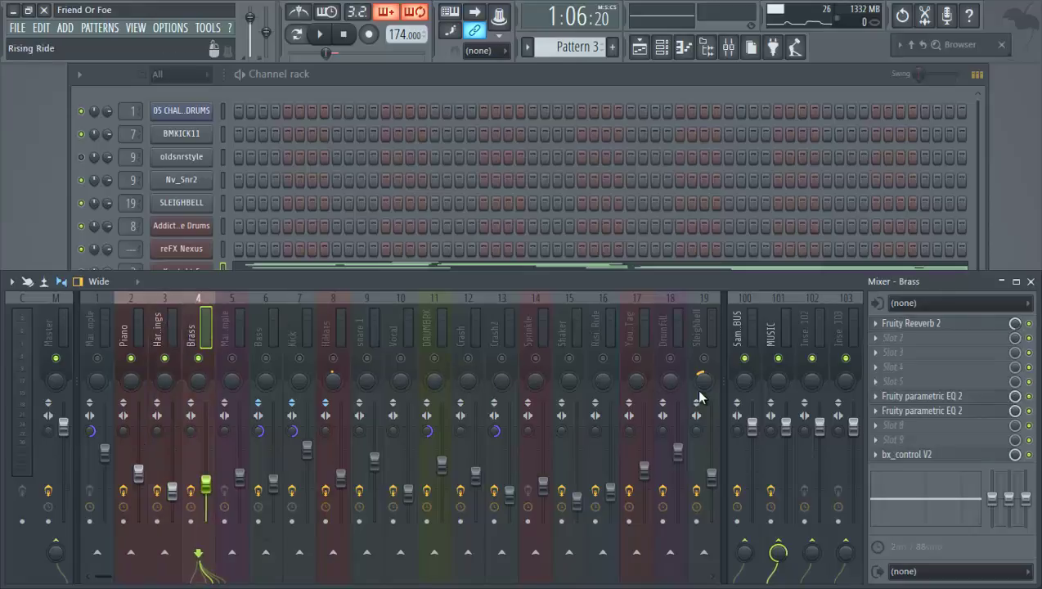
# Step: Solo the Brass track and listen to it on its own
pyautogui.click(200, 360)
pyautogui.press('space')
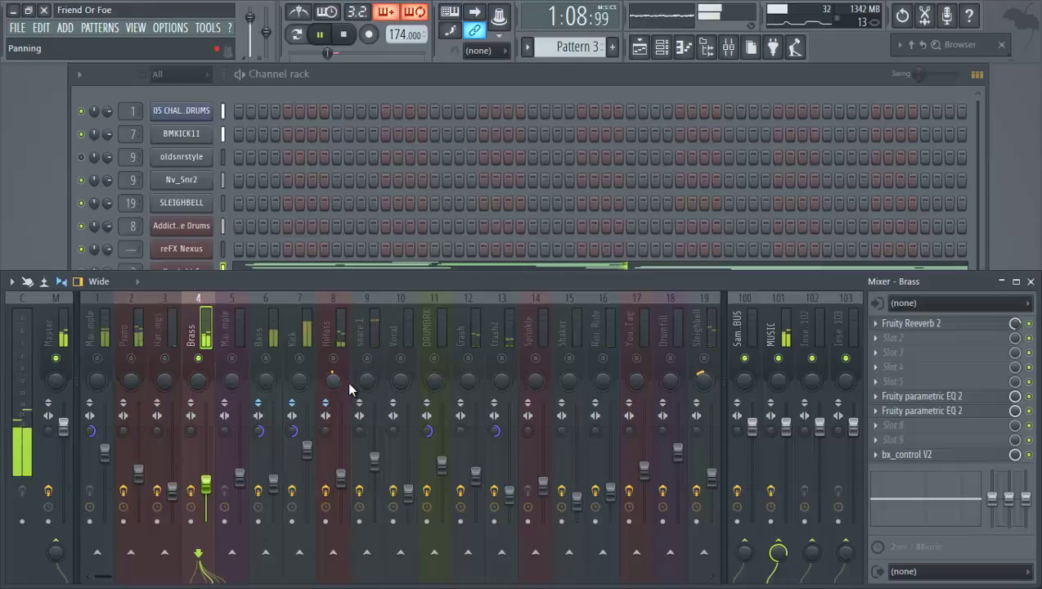
pyautogui.press('space')
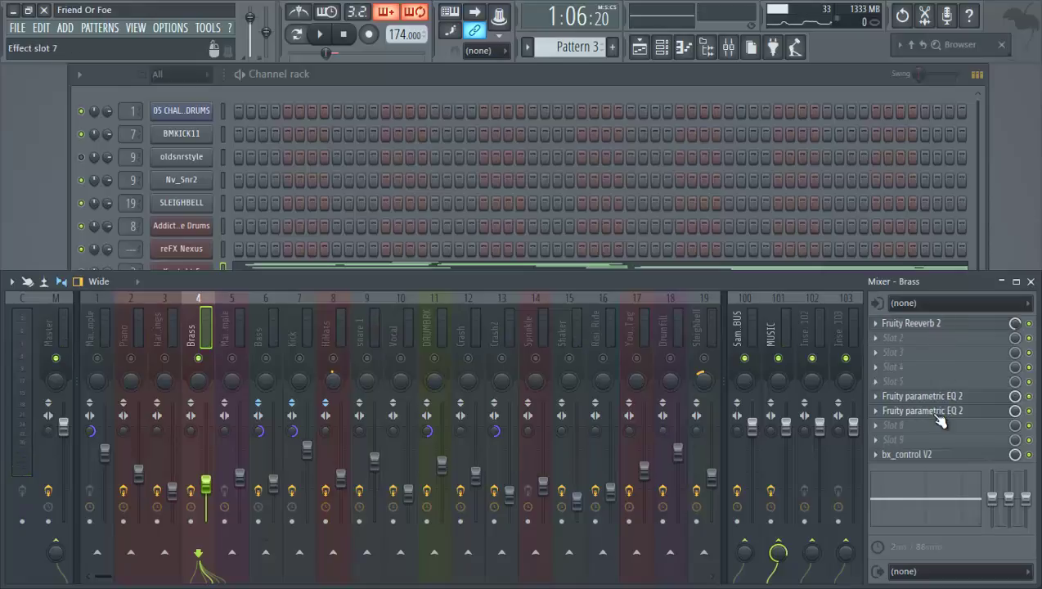
# Step: Examine the curves of the two Fruity parametric EQ 2 effects on the Brass track, closing them after viewing
pyautogui.click(931, 389)
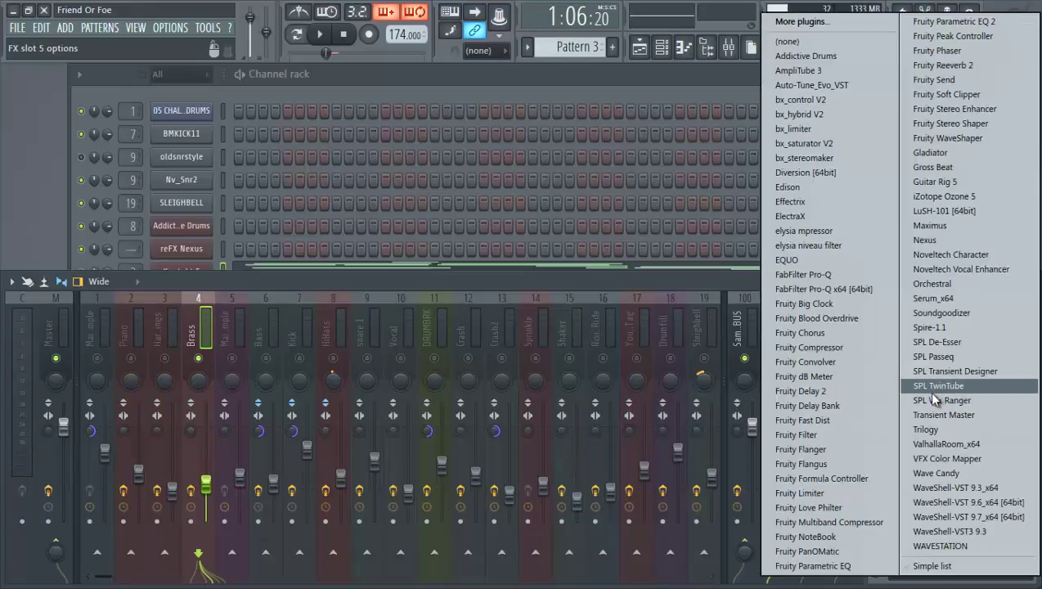
pyautogui.click(681, 291)
pyautogui.click(982, 404)
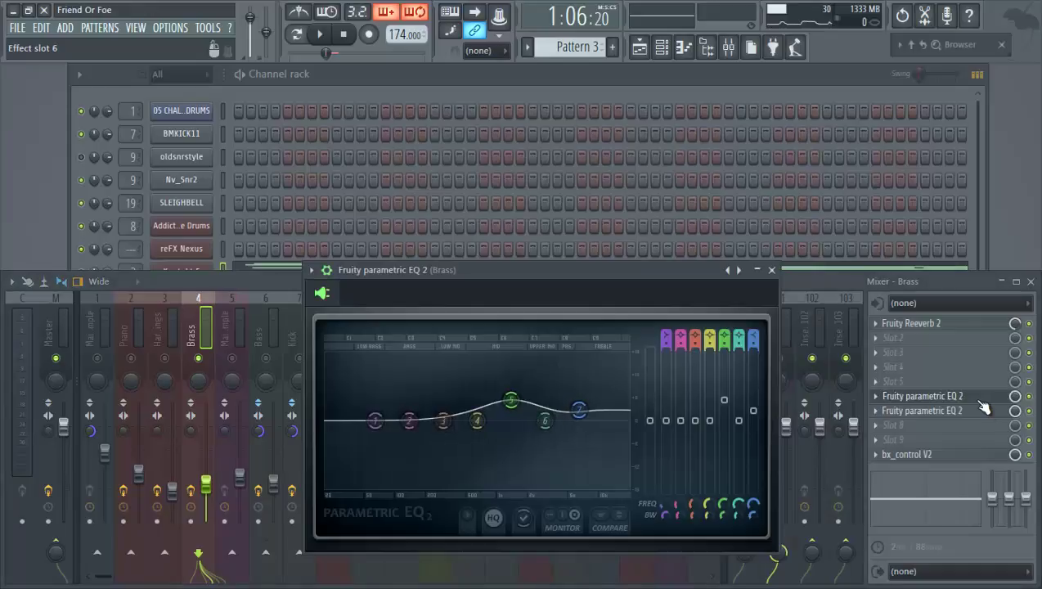
pyautogui.click(983, 411)
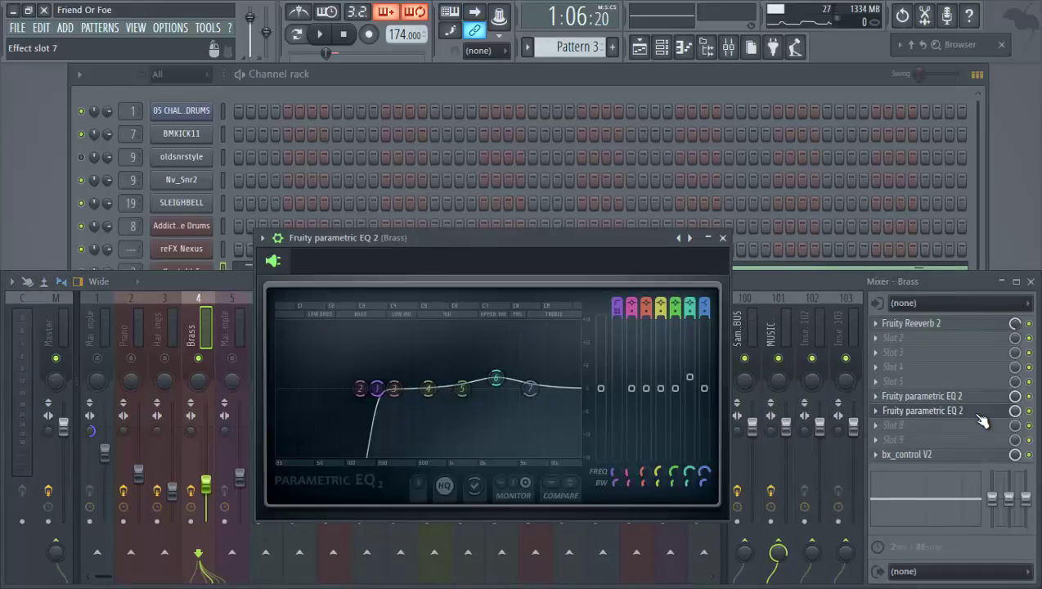
pyautogui.click(975, 414)
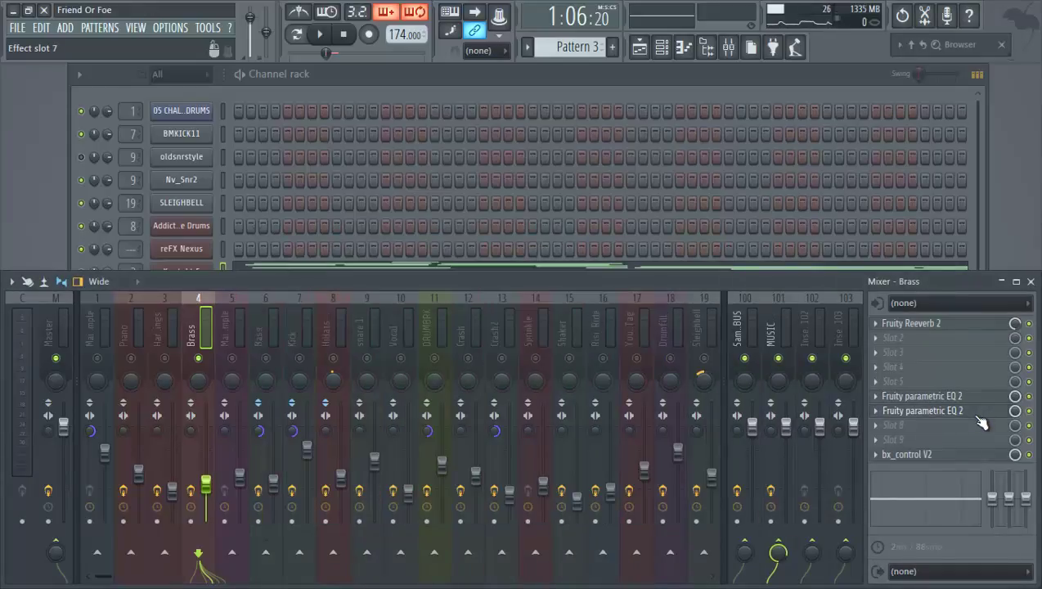
# Step: Open the bx_control V2 effect on the Brass track and reposition its window over the channel rack
pyautogui.click(954, 456)
pyautogui.moveTo(628, 324); pyautogui.dragTo(616, 204)
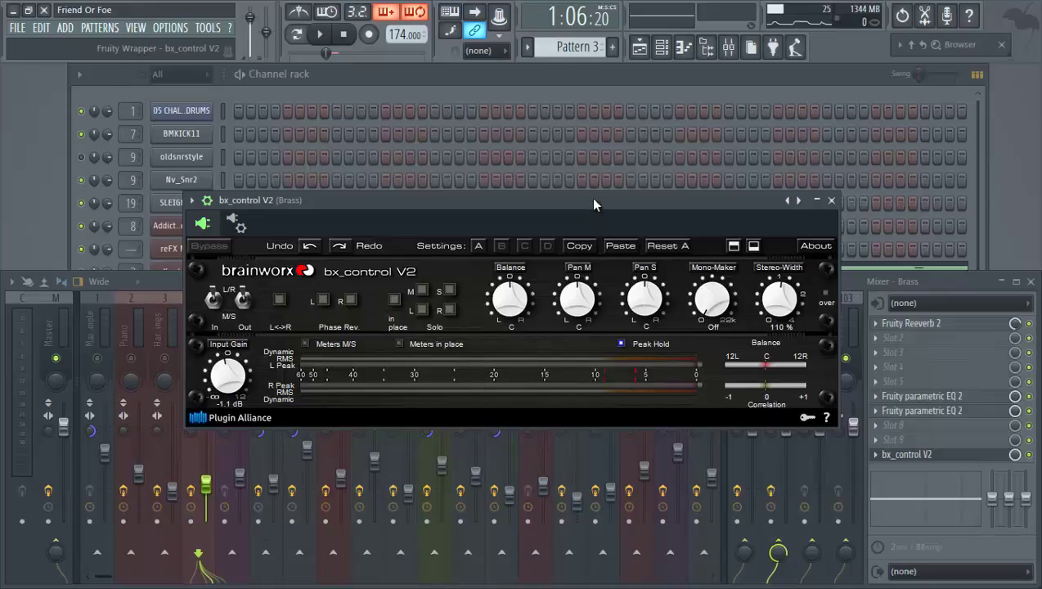
pyautogui.moveTo(591, 197); pyautogui.dragTo(578, 175)
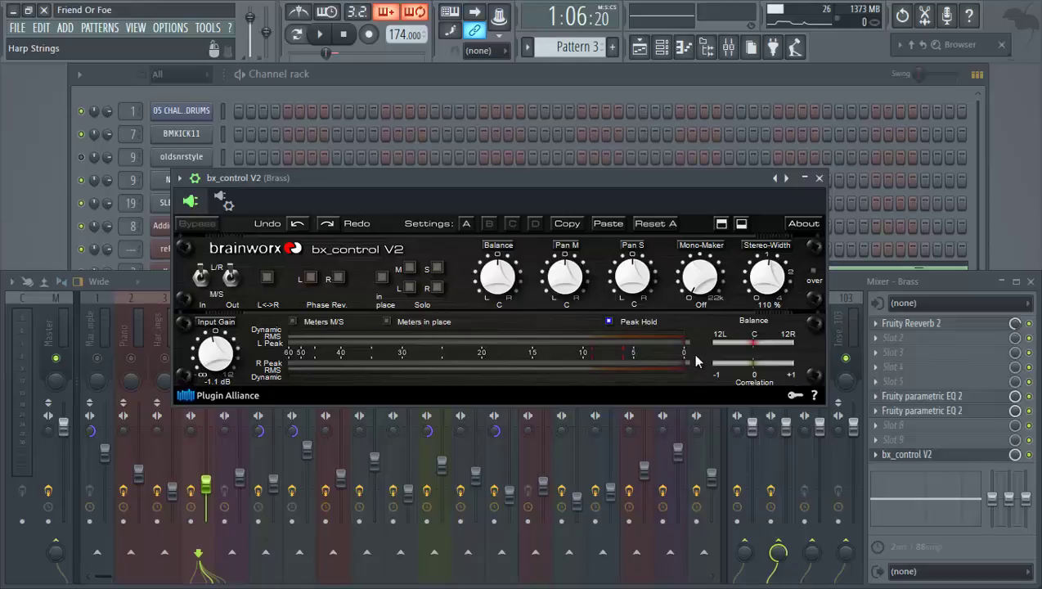
# Step: Try out the Mono-Maker and Stereo-Width controls in bx_control V2, returning them to Off and 110 %
pyautogui.click(776, 249)
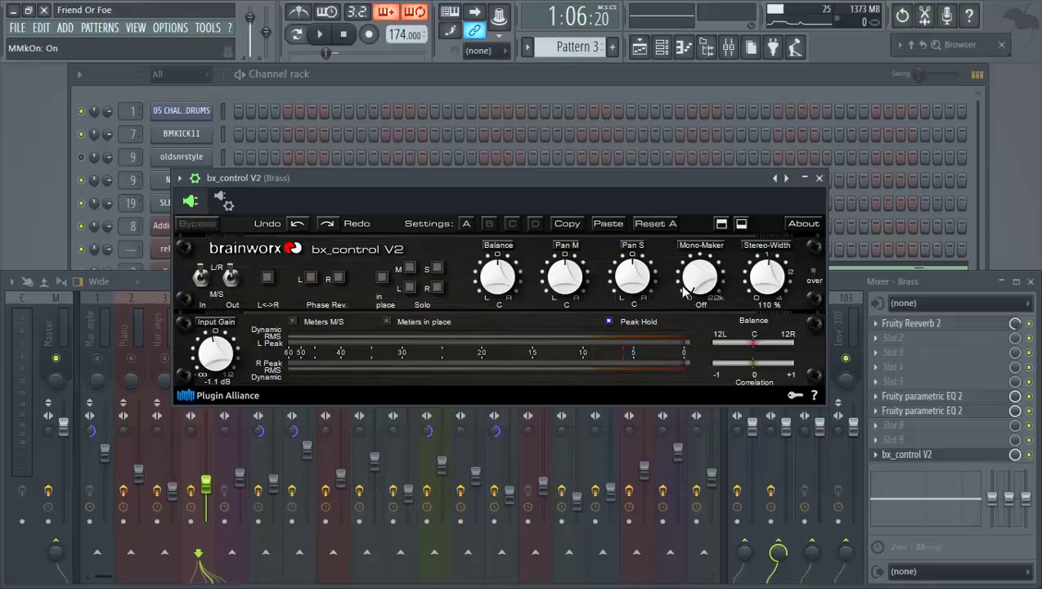
pyautogui.moveTo(698, 297); pyautogui.dragTo(712, 382)
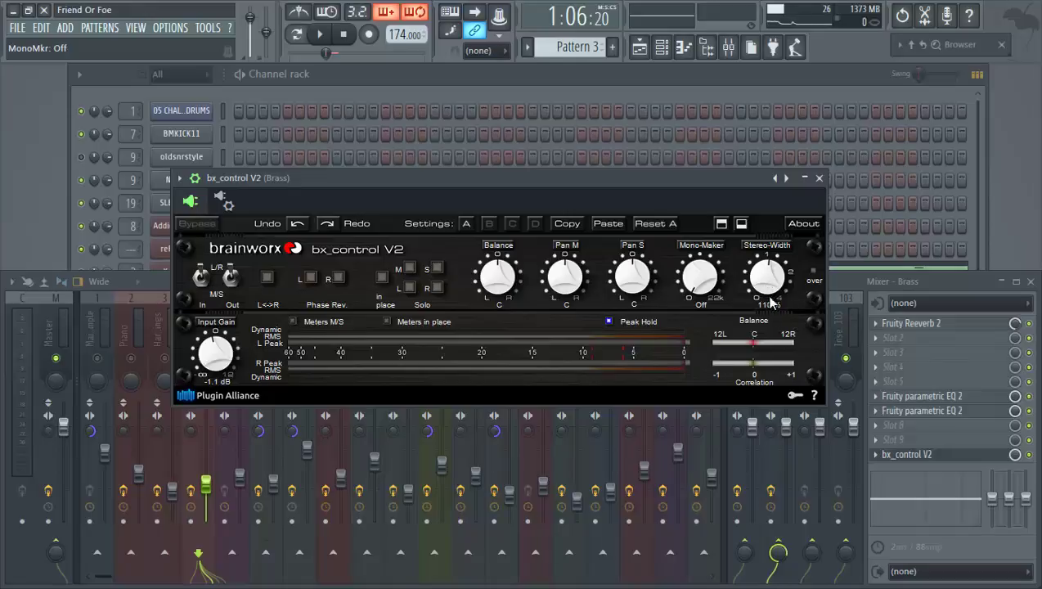
pyautogui.moveTo(769, 296); pyautogui.dragTo(762, 215)
pyautogui.scroll(7, 762, 215)
pyautogui.scroll(-6, 760, 244)
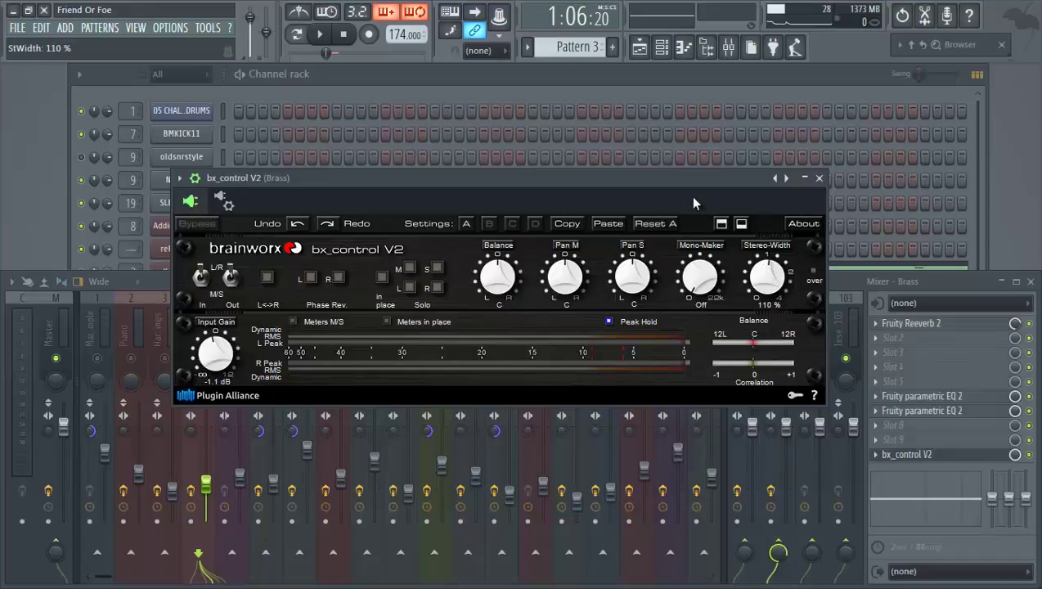
# Step: Compare the soloed Brass with bx_control V2 switched on and off during playback, with its window clear of the mixer, and close the plugin
pyautogui.moveTo(692, 195); pyautogui.dragTo(690, 92)
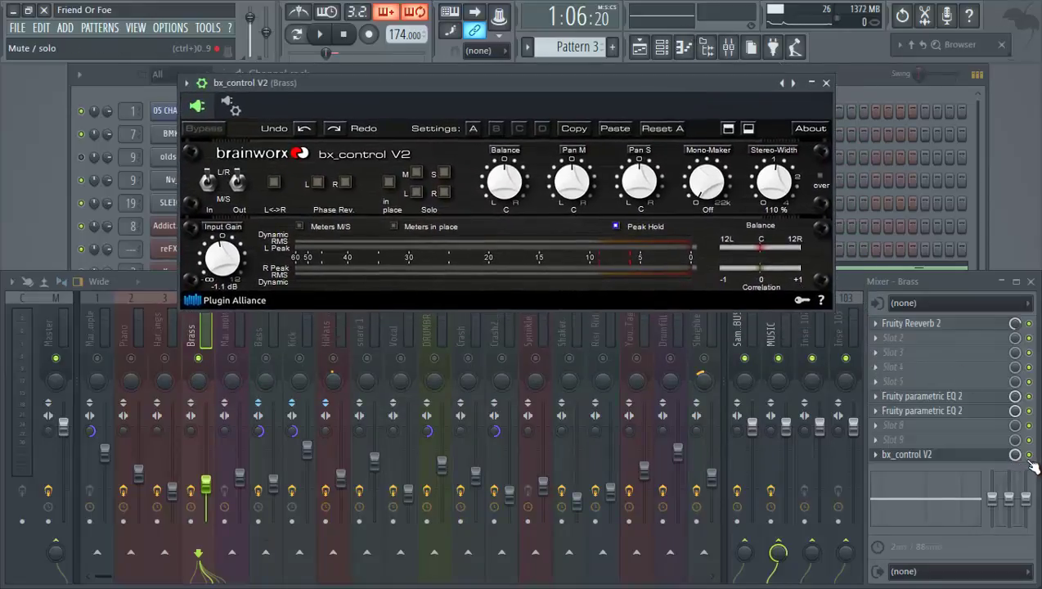
pyautogui.press('space')
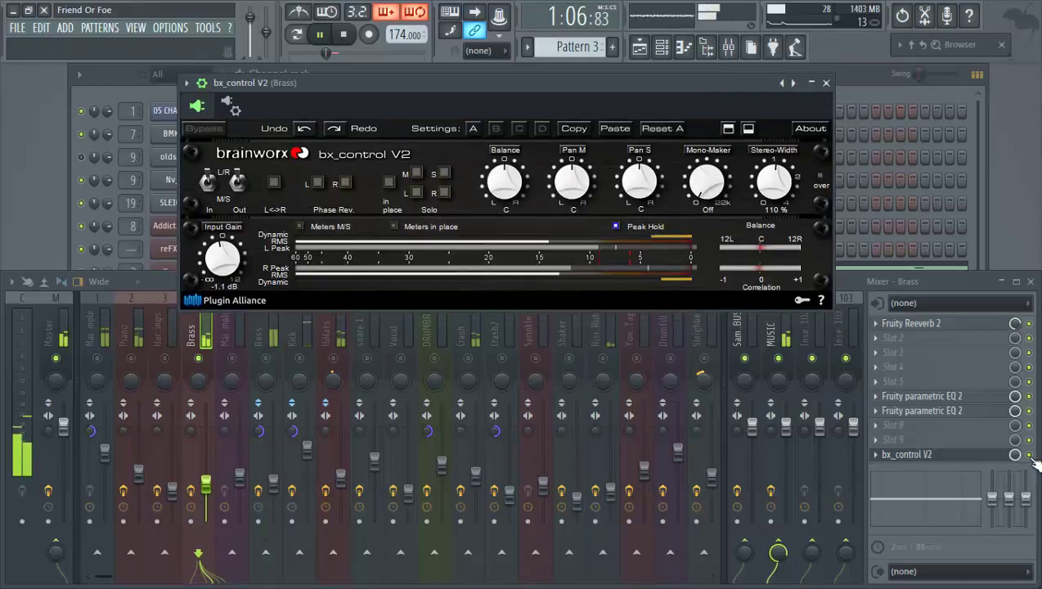
pyautogui.click(1035, 463)
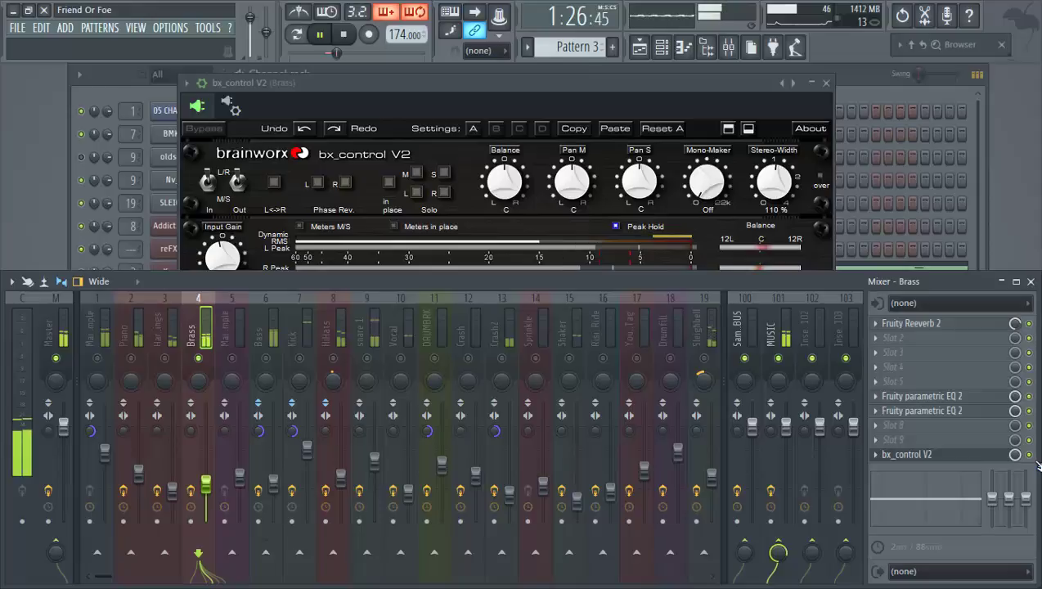
pyautogui.press('space')
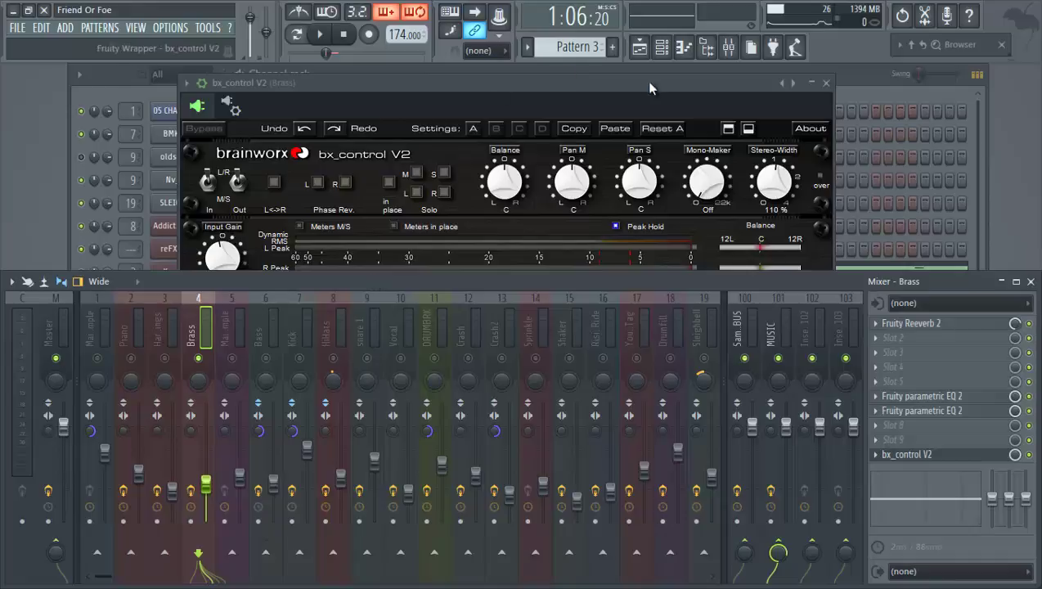
pyautogui.click(835, 84)
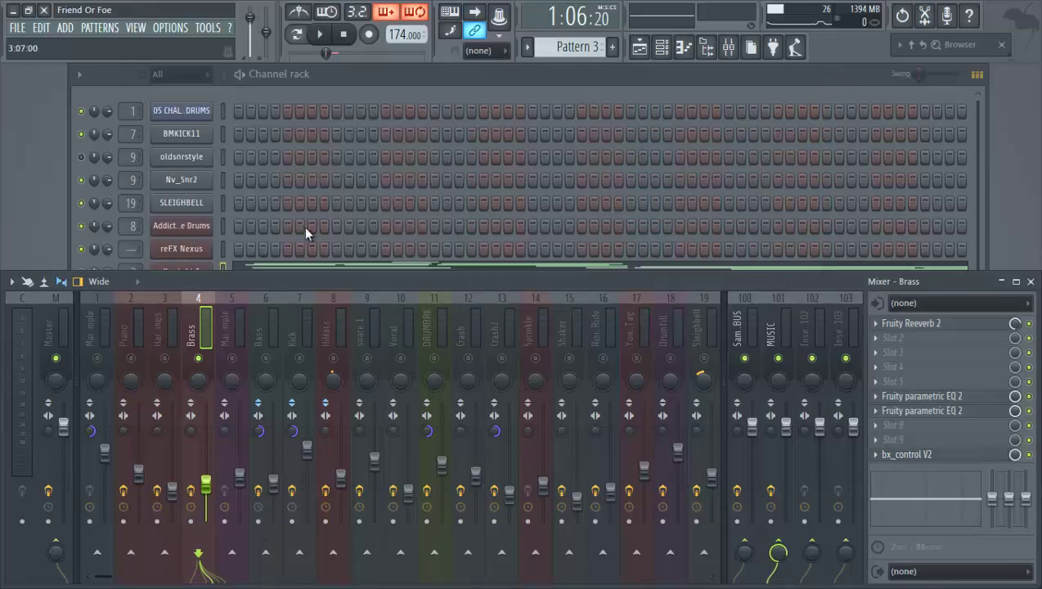
# Step: Mute Brass, enable only the Harp Strings track in its place, and listen to it during playback
pyautogui.click(159, 331)
pyautogui.click(194, 334)
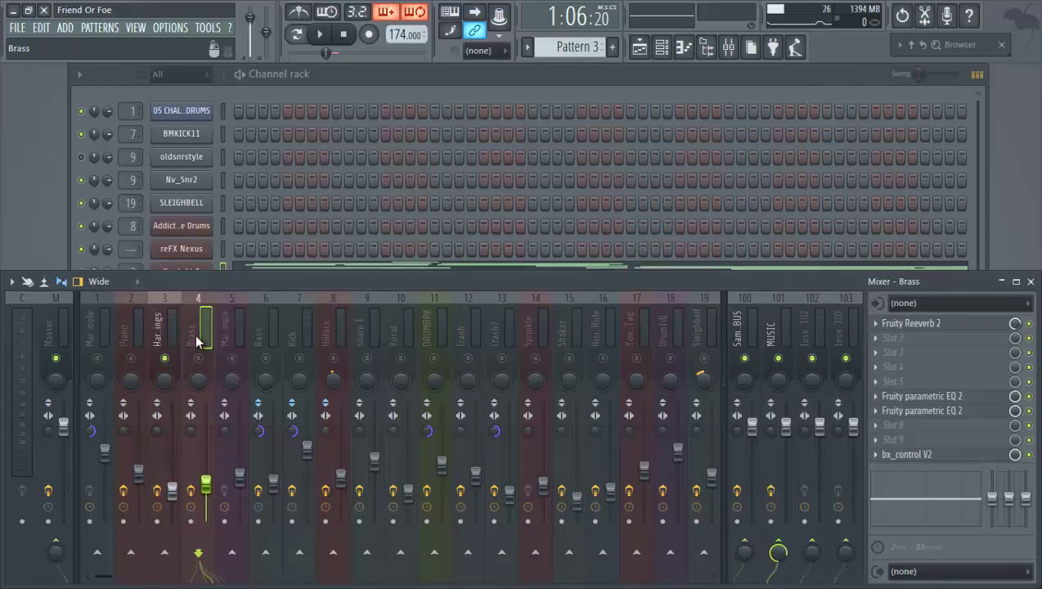
pyautogui.click(168, 331)
pyautogui.press('space')
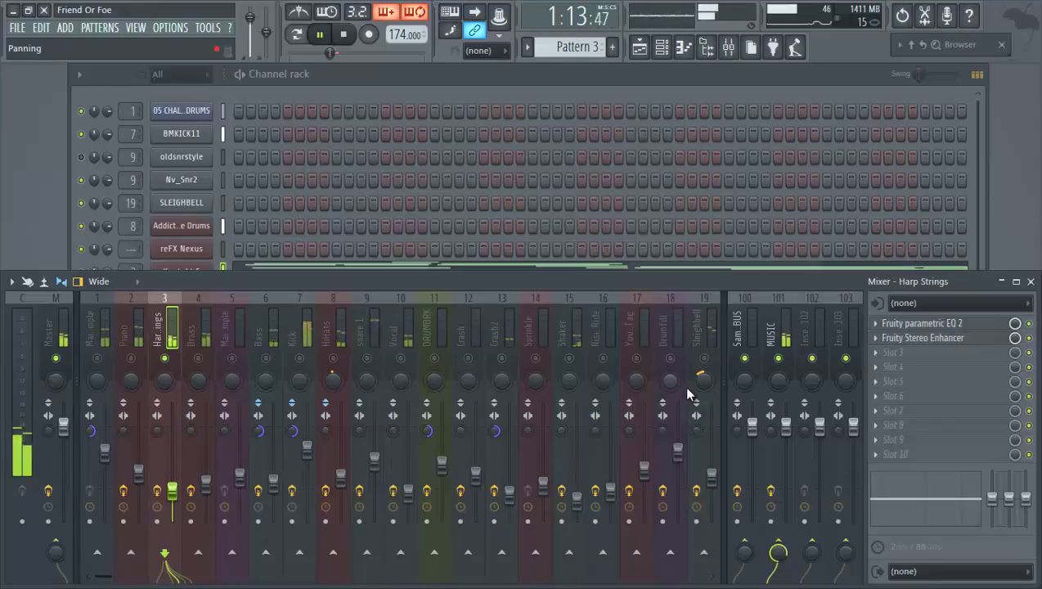
pyautogui.press('space')
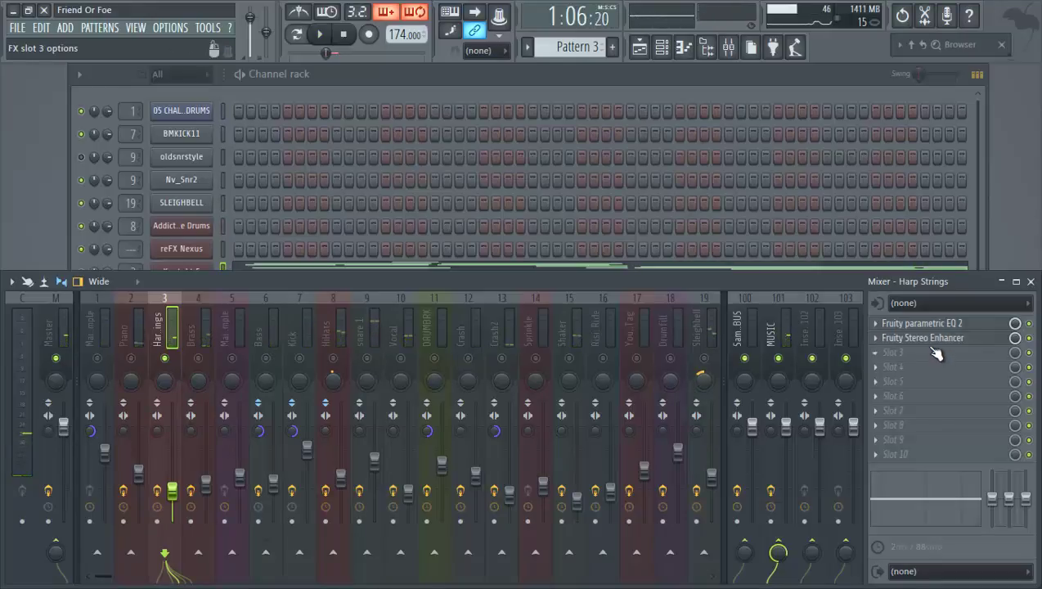
# Step: Open the Fruity Stereo Enhancer on the Harp Strings track and reposition its window over the channel rack
pyautogui.click(931, 339)
pyautogui.moveTo(644, 478); pyautogui.dragTo(597, 189)
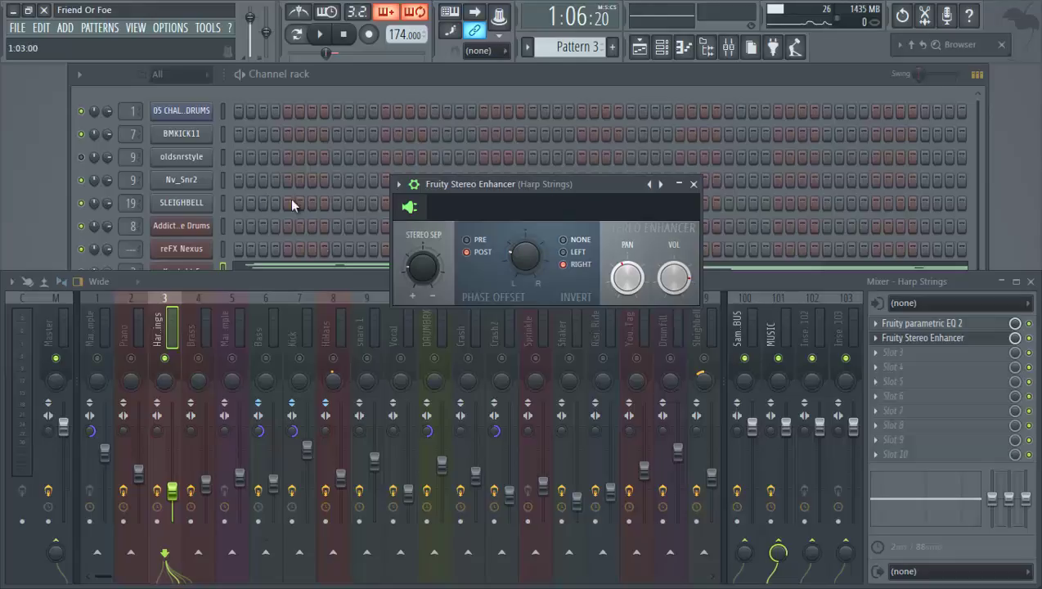
pyautogui.moveTo(566, 189)
pyautogui.mouseDown()
pyautogui.moveTo(577, 199)
pyautogui.moveTo(564, 174)
pyautogui.moveTo(582, 177)
pyautogui.mouseUp()
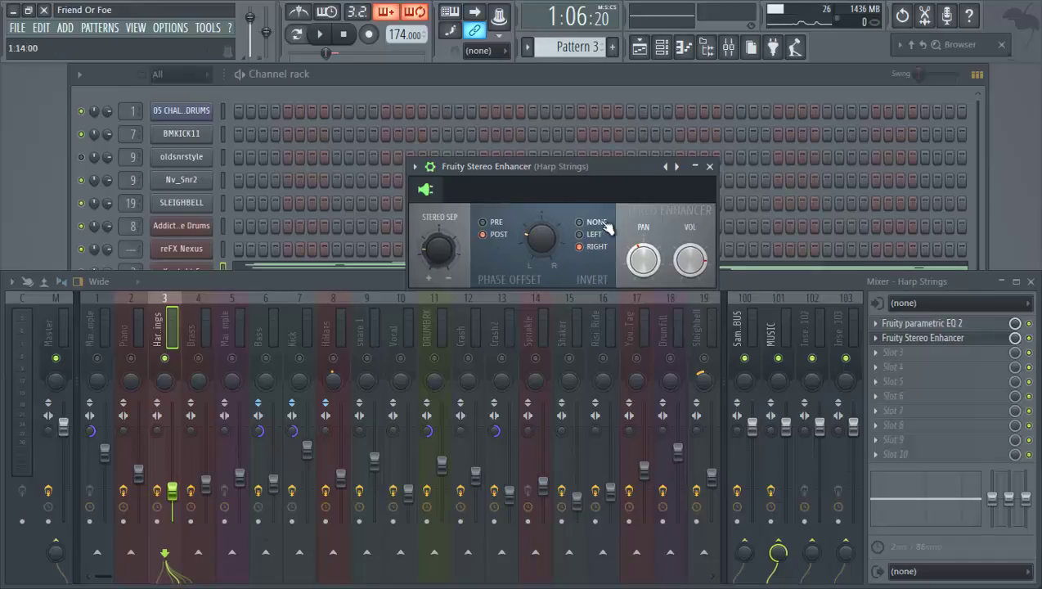
# Step: Compare the Harp Strings with the Fruity Stereo Enhancer switched off and on during playback, and move its window clear of the mixer
pyautogui.click(1031, 342)
pyautogui.press('space')
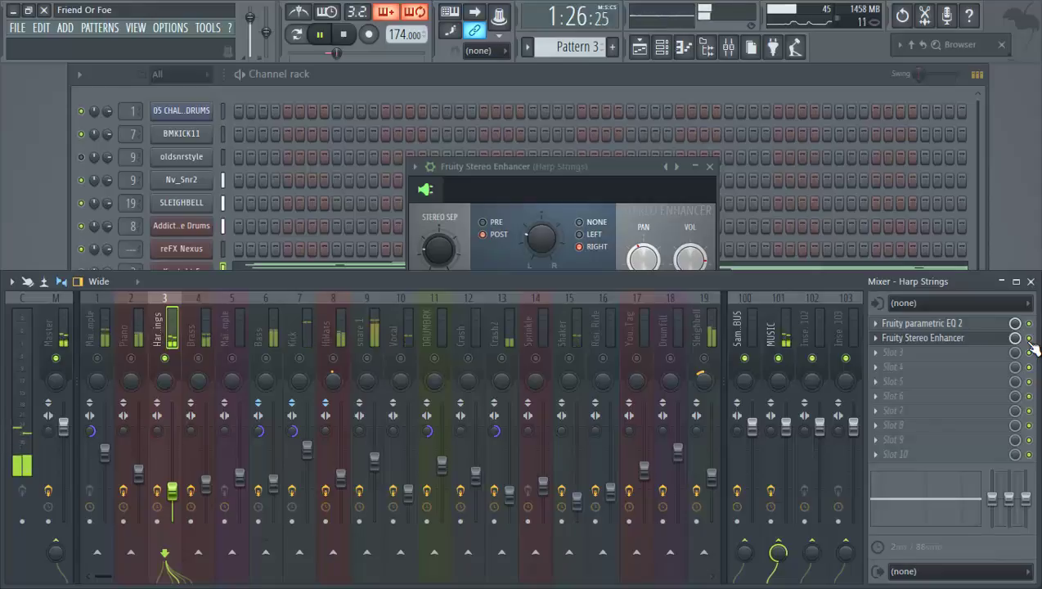
pyautogui.press('space')
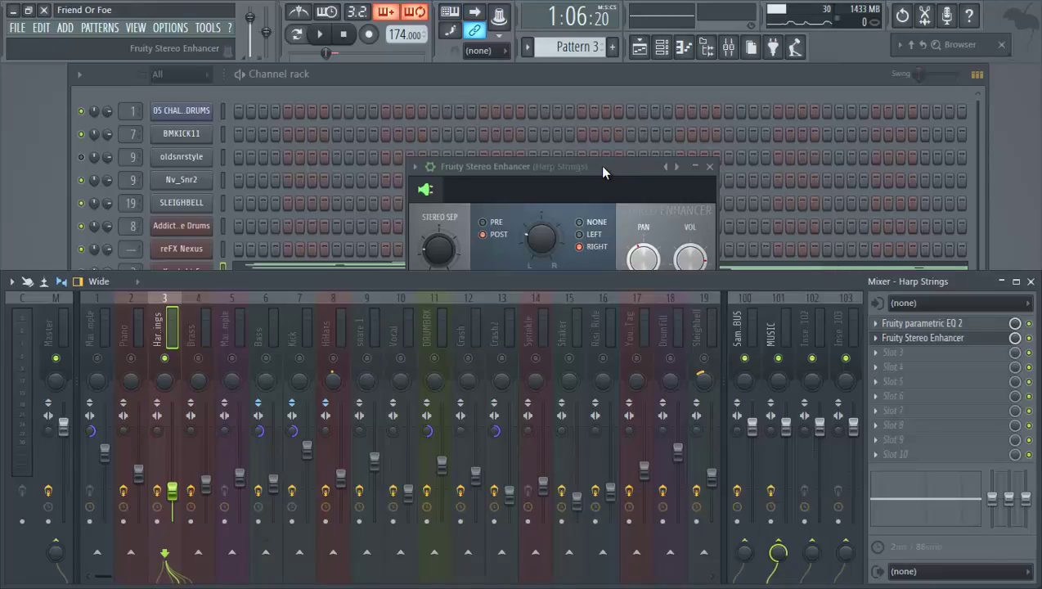
pyautogui.moveTo(600, 165); pyautogui.dragTo(607, 140)
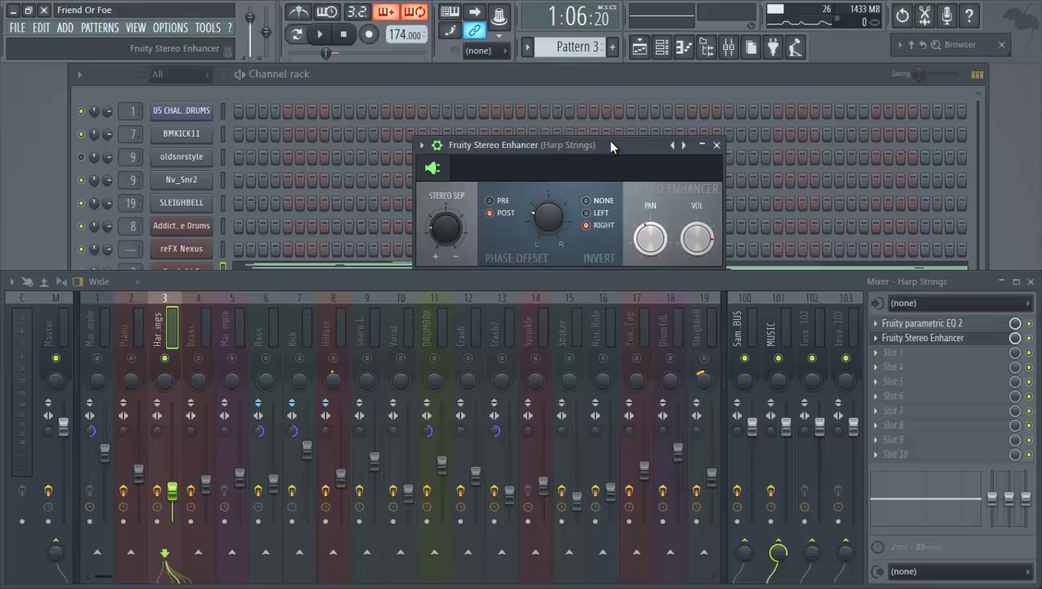
pyautogui.moveTo(599, 149); pyautogui.dragTo(617, 125)
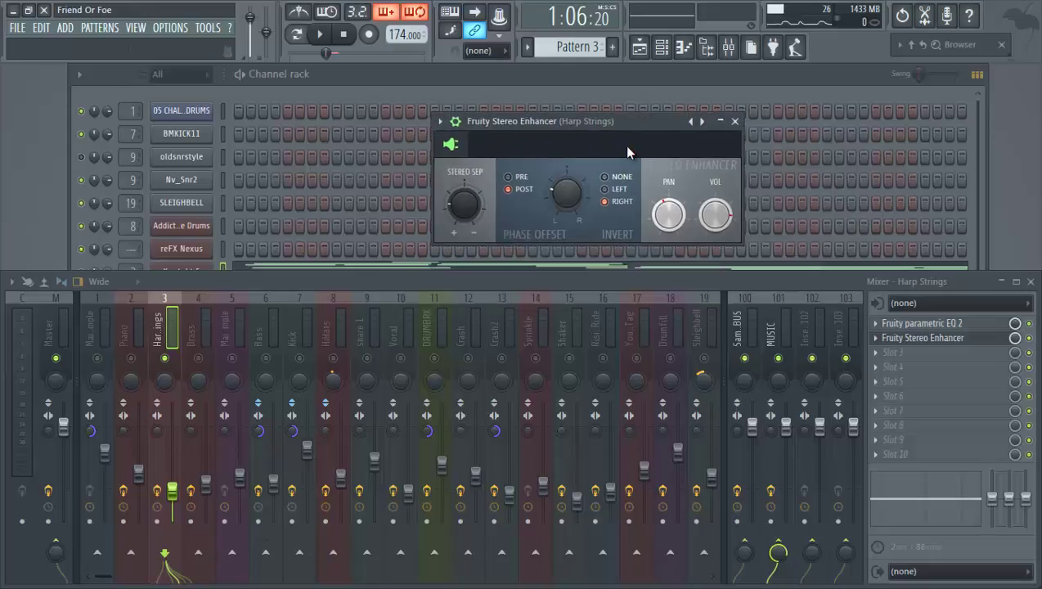
# Step: Unmute the Piano and Brass tracks so they sound together with the Harp Strings
pyautogui.click(136, 335)
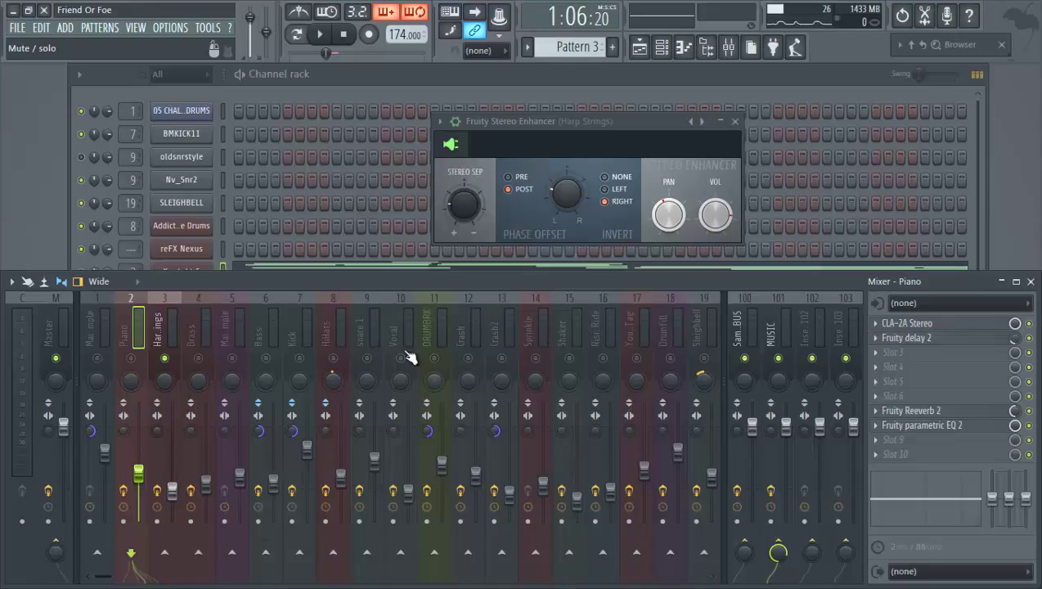
pyautogui.click(196, 337)
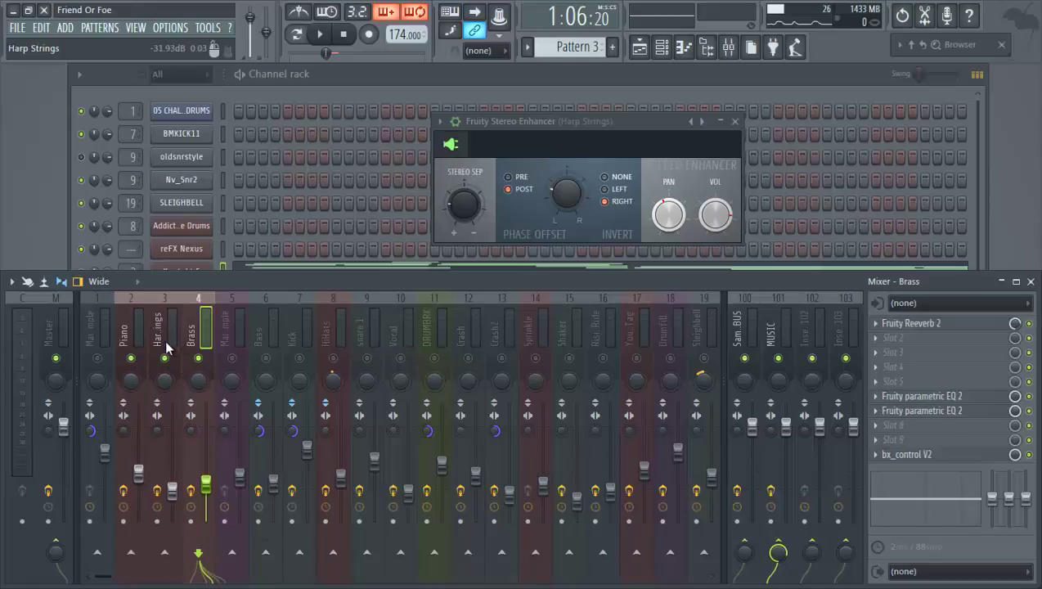
pyautogui.click(125, 331)
pyautogui.click(159, 334)
# Step: Review the effect slots and routing of the Bass, Main Sample, Piano, Harp Strings and Brass tracks
pyautogui.click(270, 324)
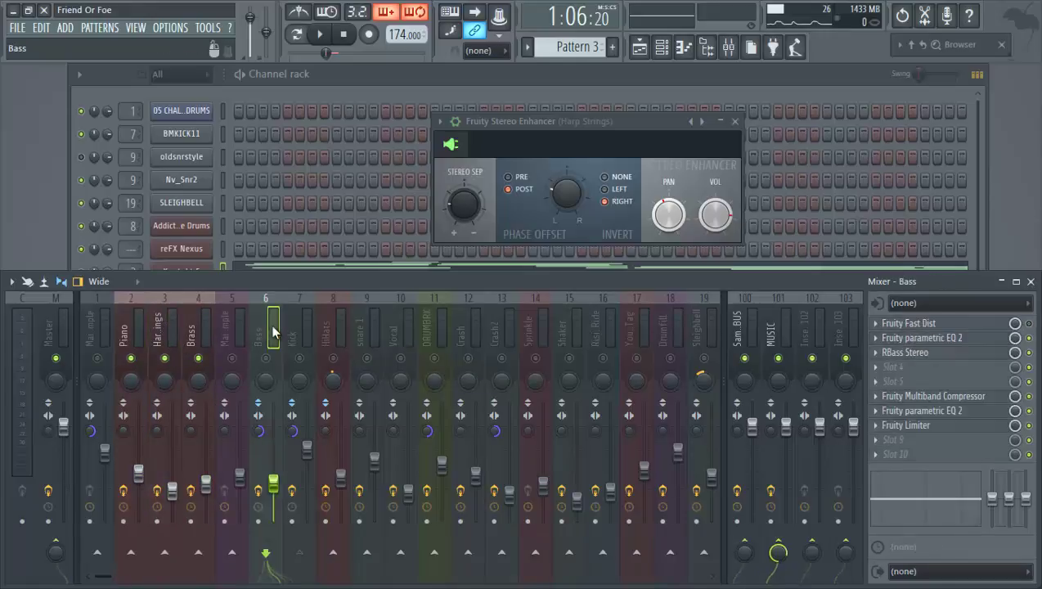
pyautogui.click(176, 339)
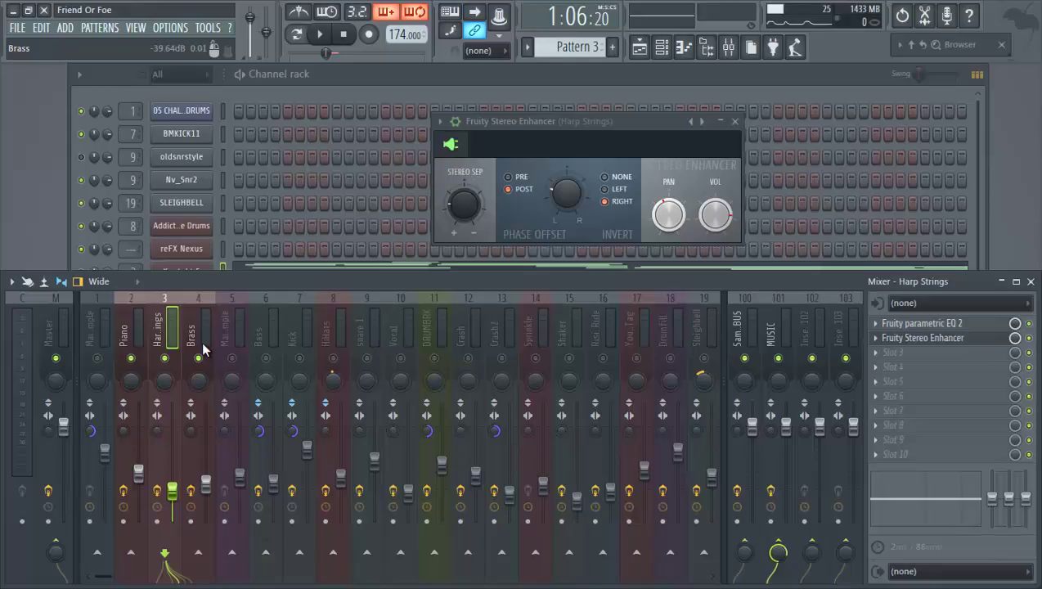
pyautogui.click(201, 339)
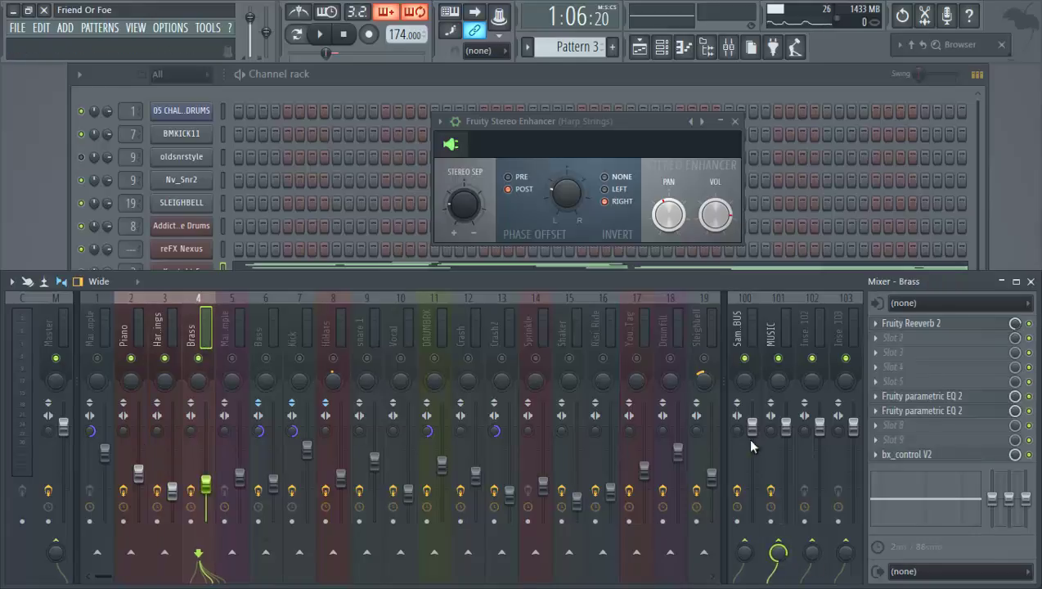
pyautogui.click(166, 332)
pyautogui.click(133, 327)
pyautogui.click(96, 327)
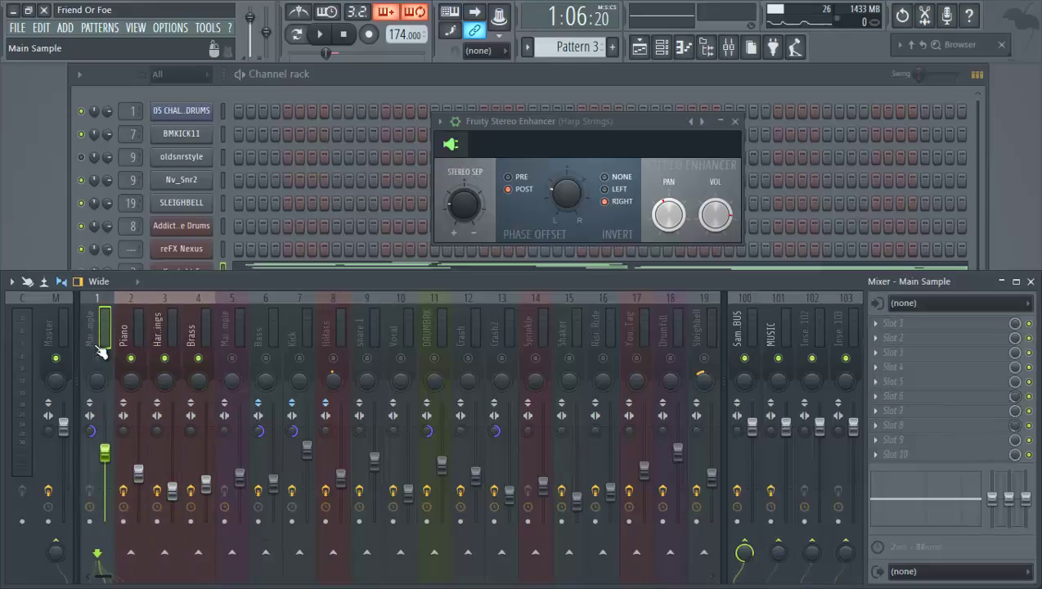
pyautogui.click(131, 337)
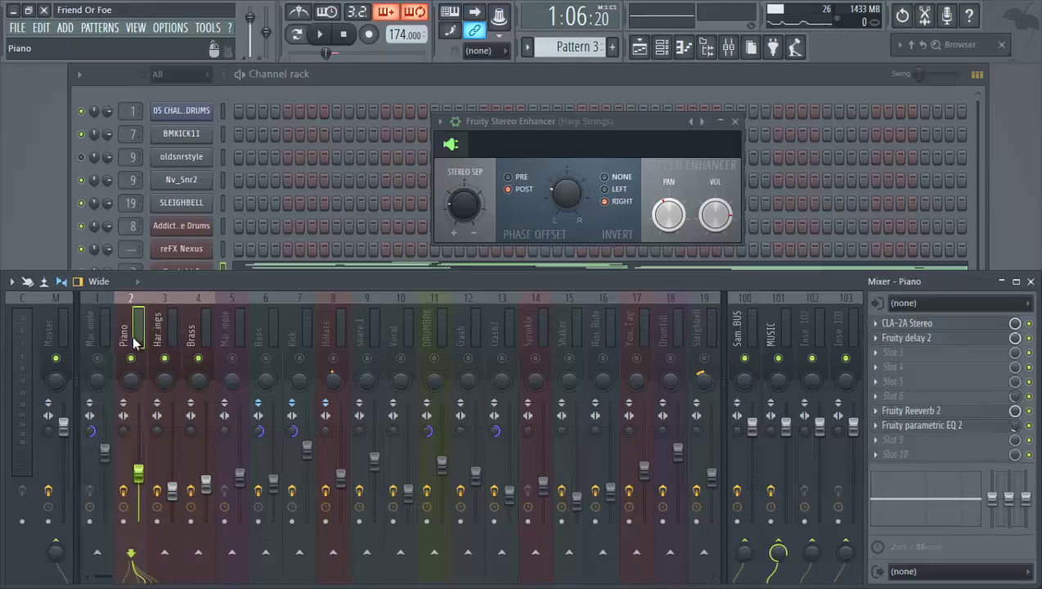
pyautogui.click(173, 339)
pyautogui.click(194, 332)
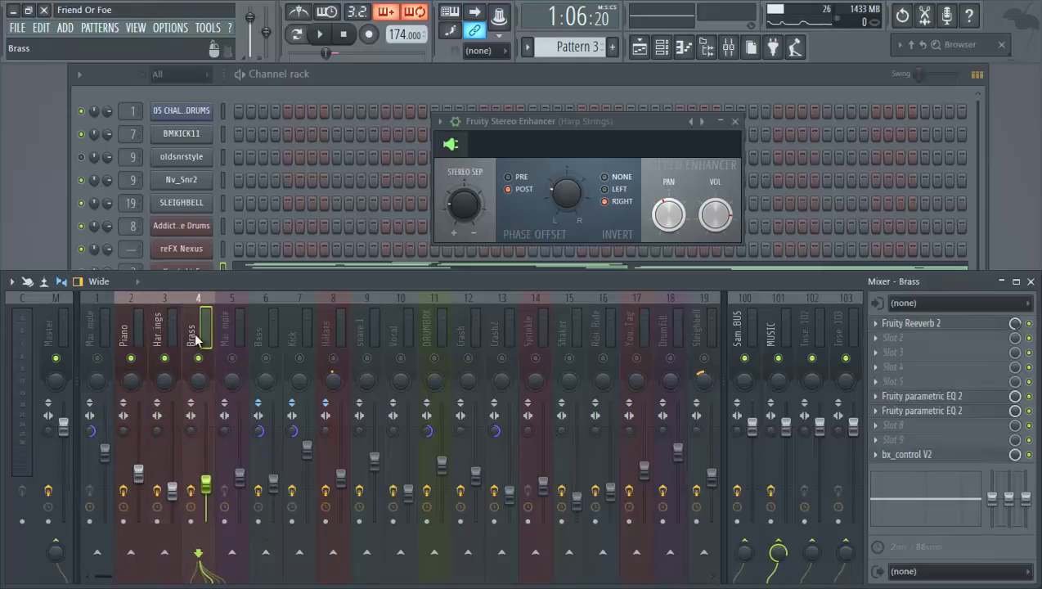
# Step: Examine the routing of the remaining tracks, including Bass, HiHats, Sprinkle, snare 1, DrumFill and YoungHeat Tag
pyautogui.click(265, 333)
pyautogui.click(333, 333)
pyautogui.click(442, 333)
pyautogui.click(536, 331)
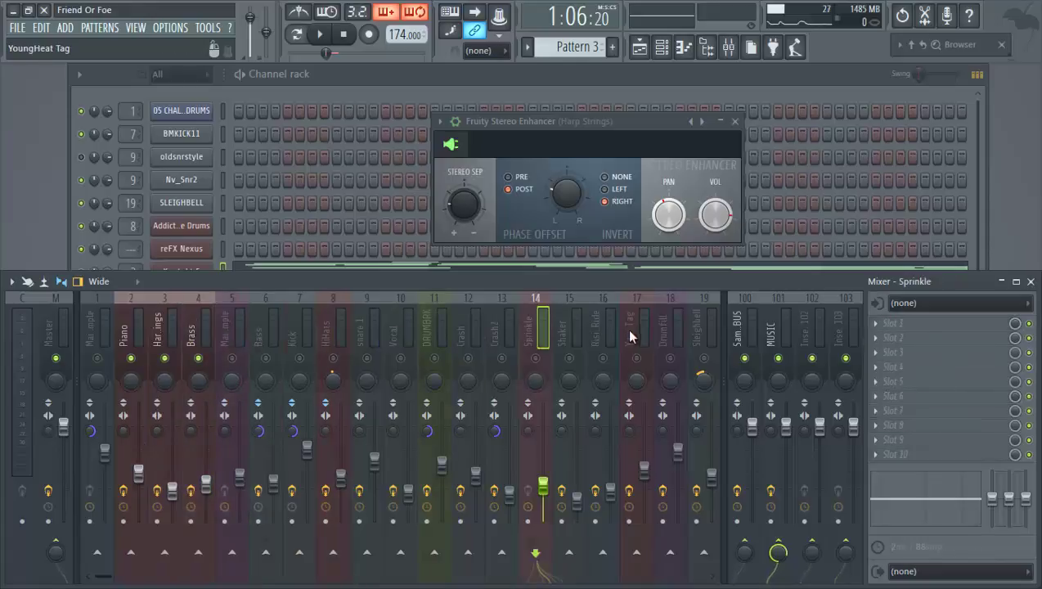
pyautogui.click(629, 331)
pyautogui.click(667, 332)
pyautogui.click(468, 332)
pyautogui.click(369, 332)
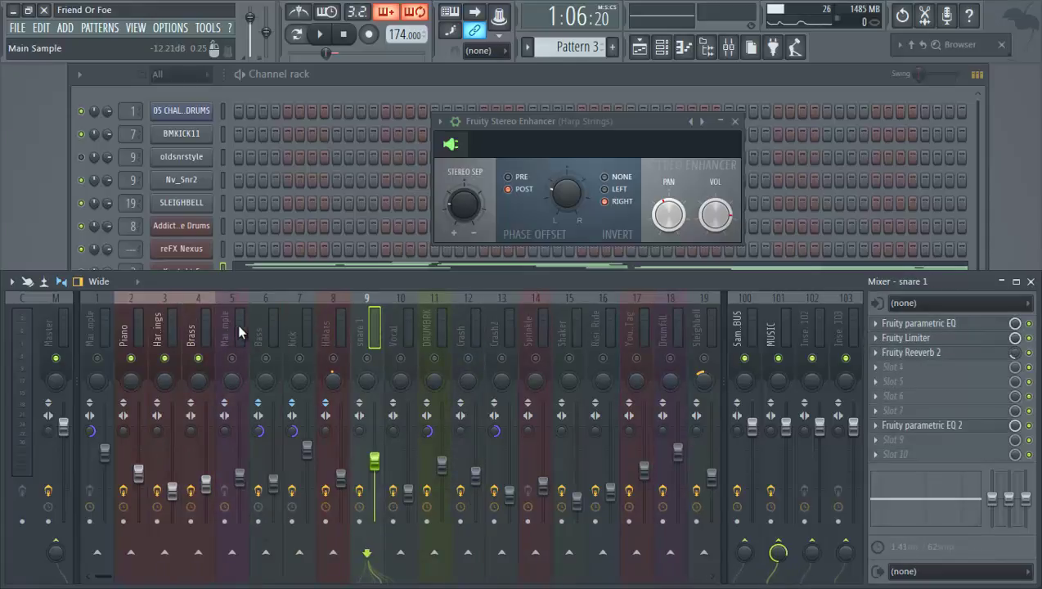
pyautogui.click(265, 327)
pyautogui.click(634, 327)
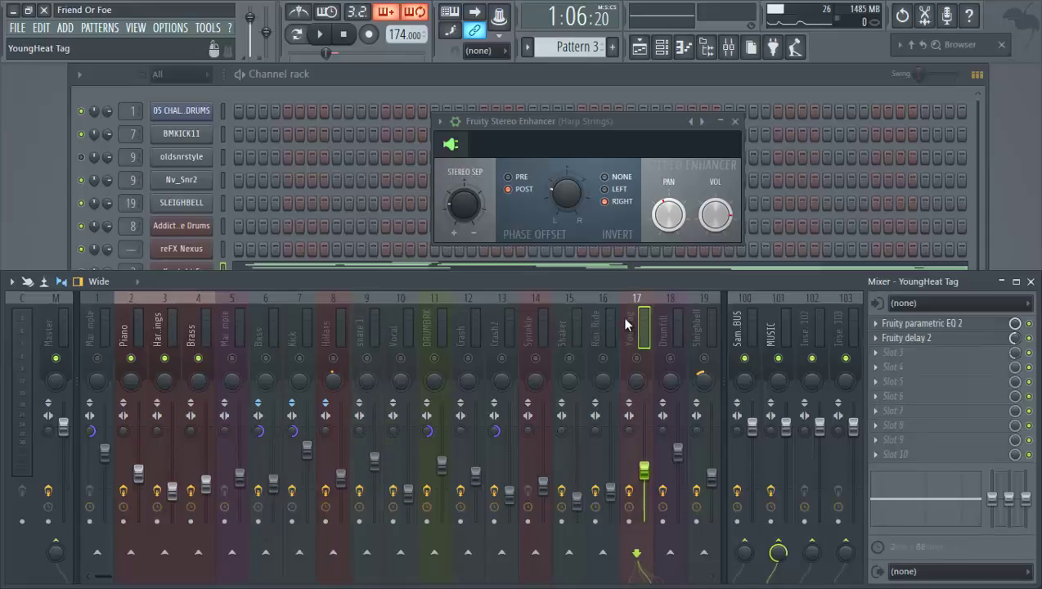
# Step: Open bx_control V2 on the MUSIC bus and move its window above the mixer tracks
pyautogui.click(776, 335)
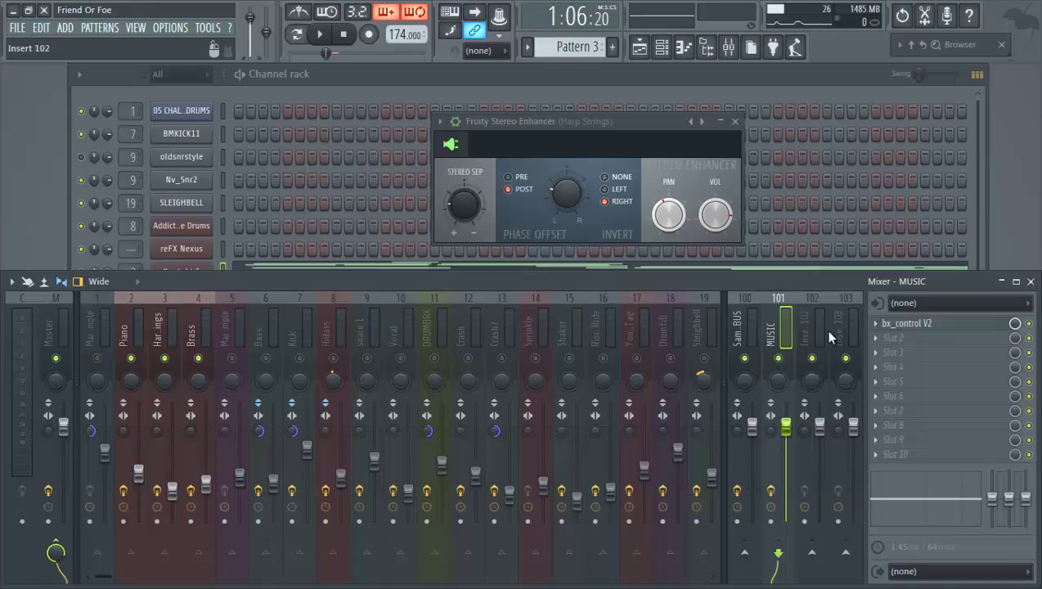
pyautogui.click(914, 325)
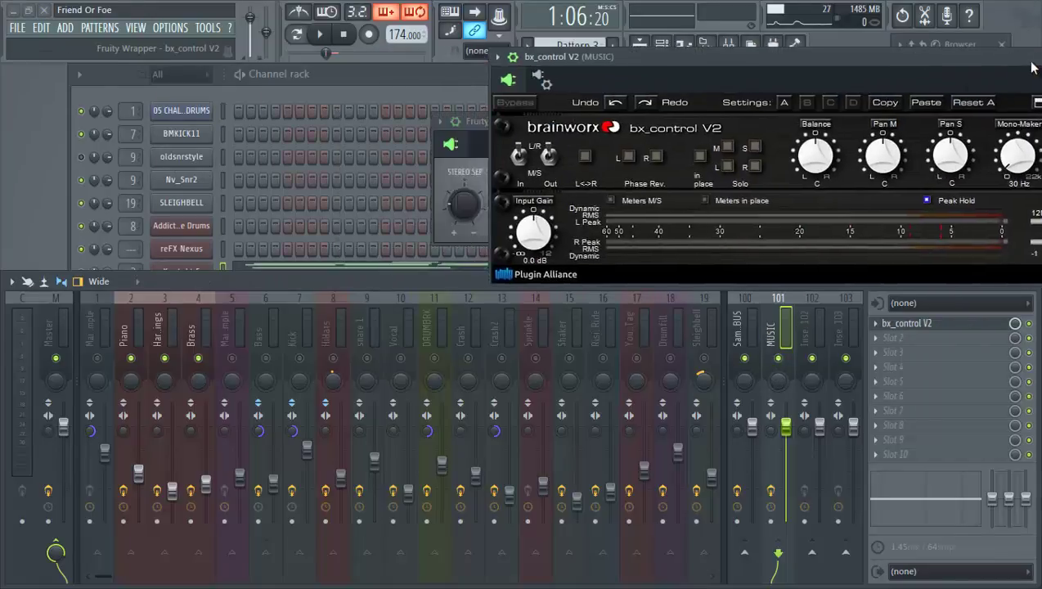
pyautogui.moveTo(1032, 64); pyautogui.dragTo(793, 133)
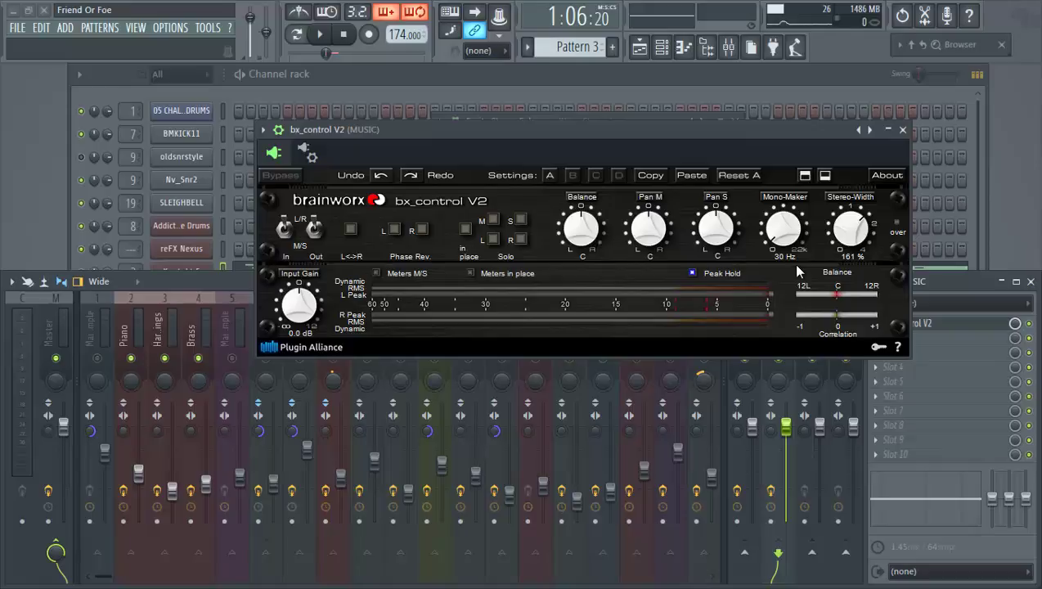
pyautogui.moveTo(795, 129); pyautogui.dragTo(730, 41)
# Step: Unmute the Main Sample tracks on channels 1 and 5, and select the MUSIC bus after checking Brass
pyautogui.click(111, 372)
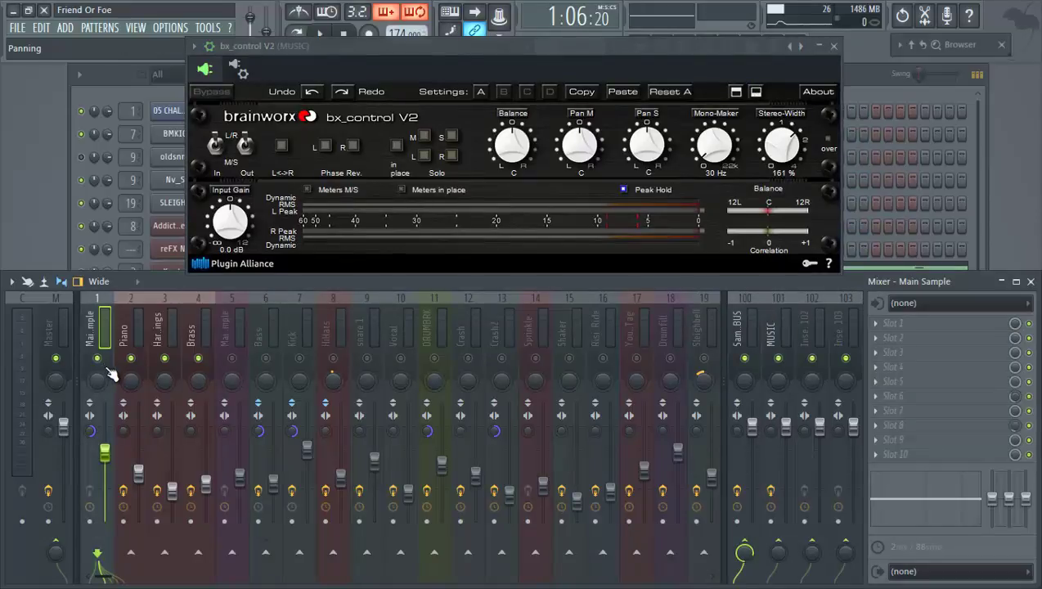
pyautogui.click(234, 358)
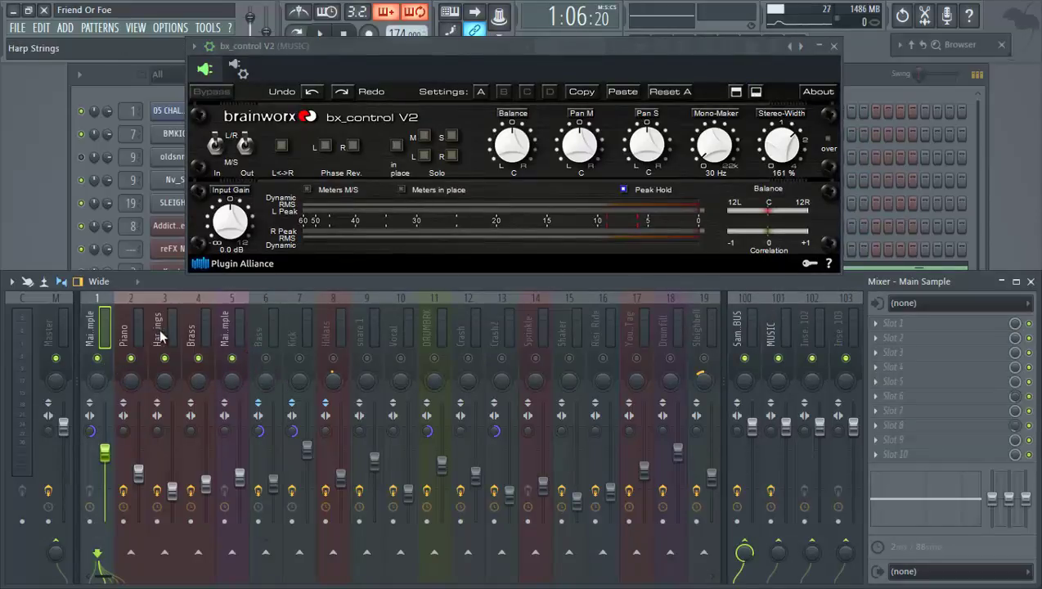
pyautogui.click(203, 330)
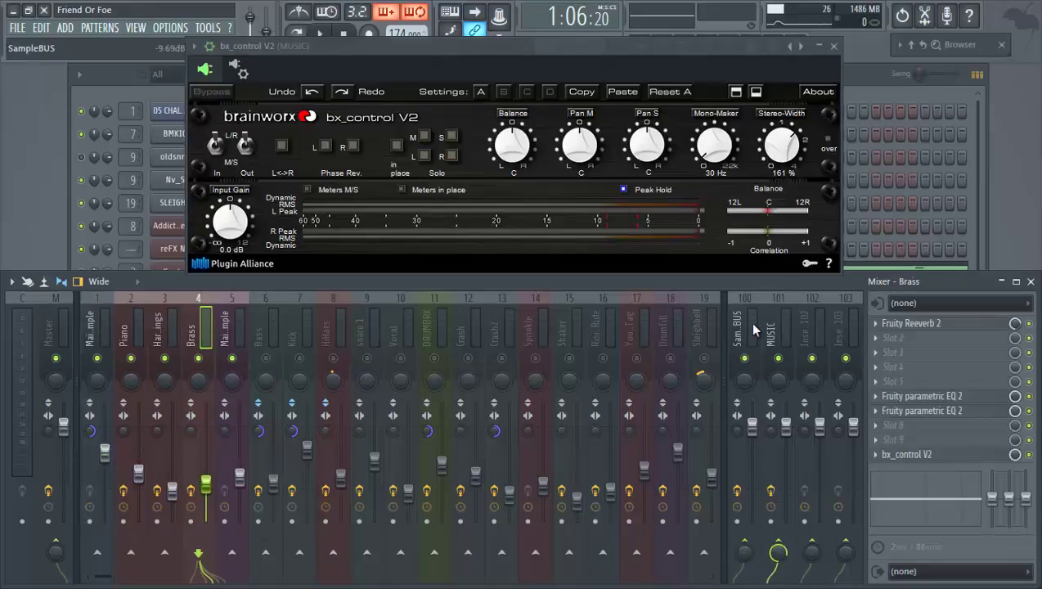
pyautogui.click(770, 329)
pyautogui.press('space')
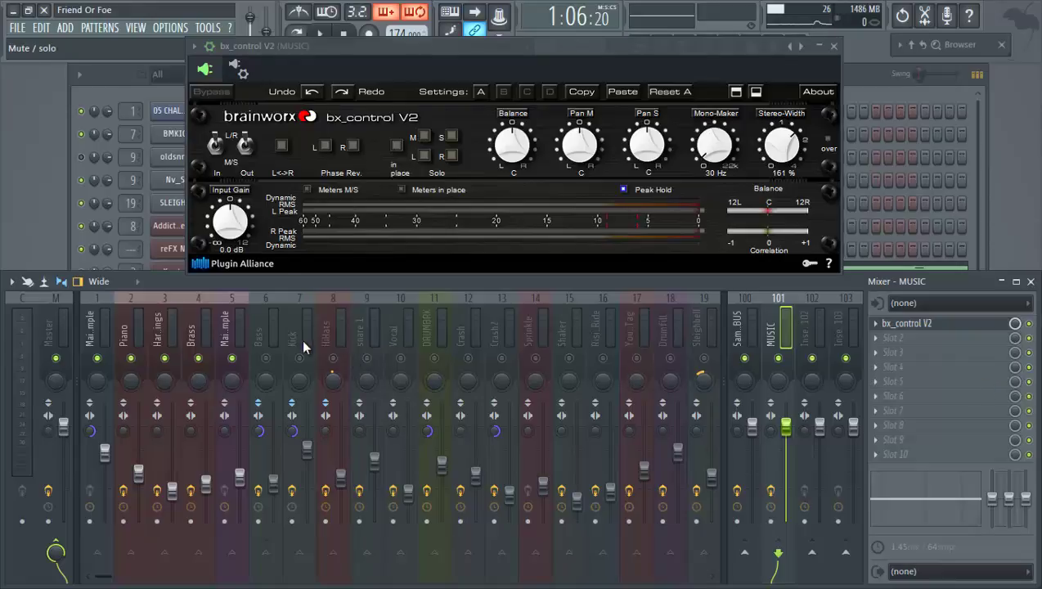
# Step: Compare the effect chains of the Bass and Kick tracks
pyautogui.click(256, 333)
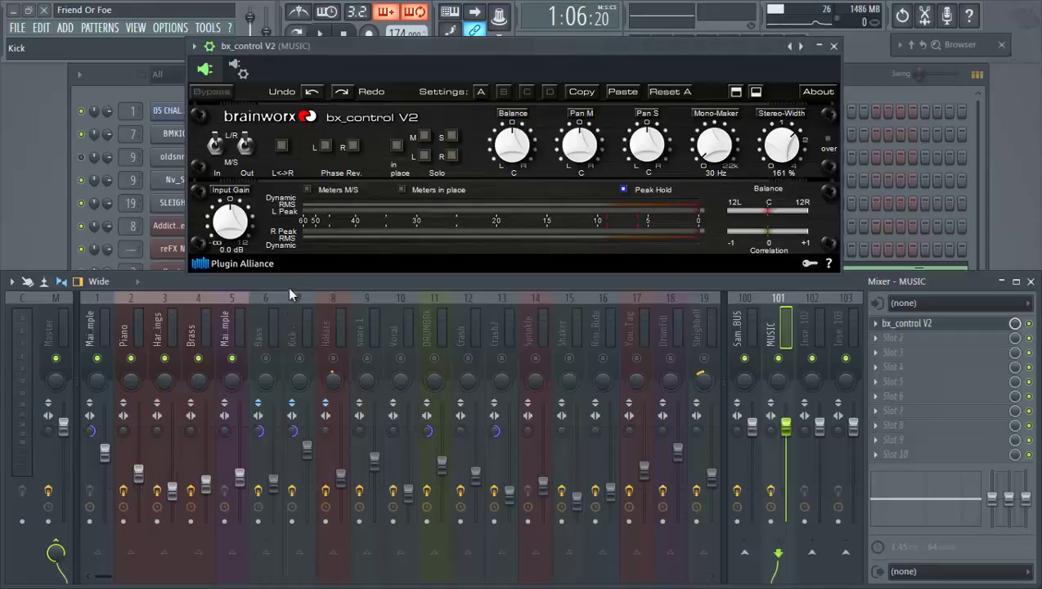
pyautogui.click(291, 332)
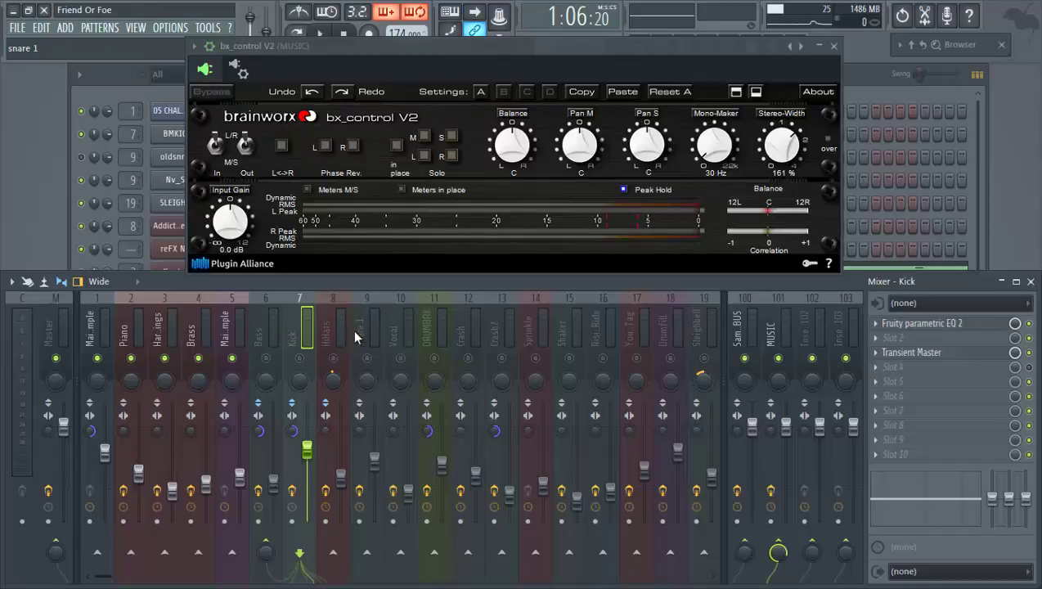
pyautogui.click(260, 334)
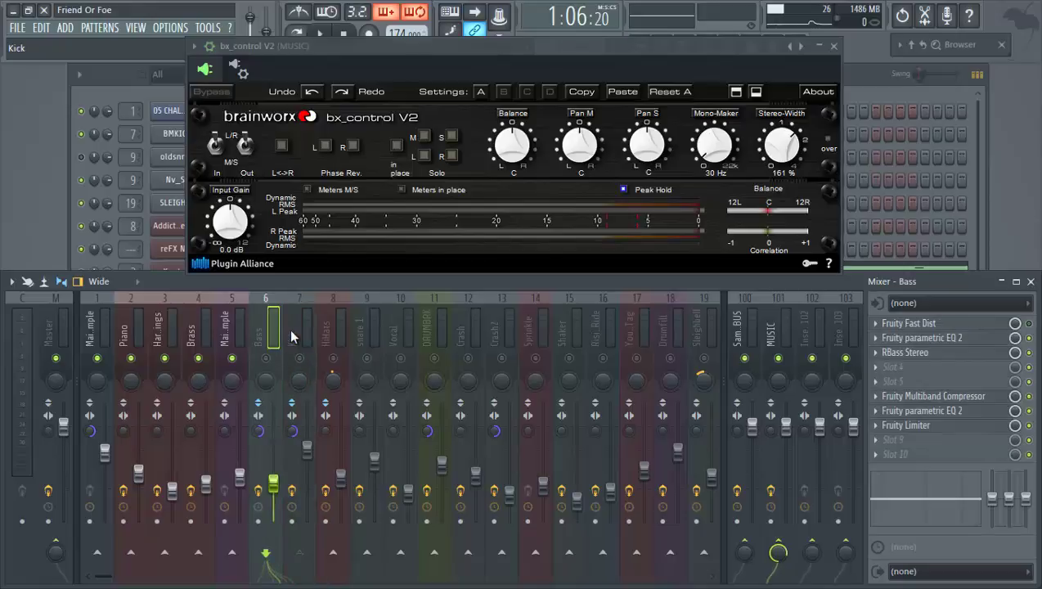
pyautogui.click(291, 335)
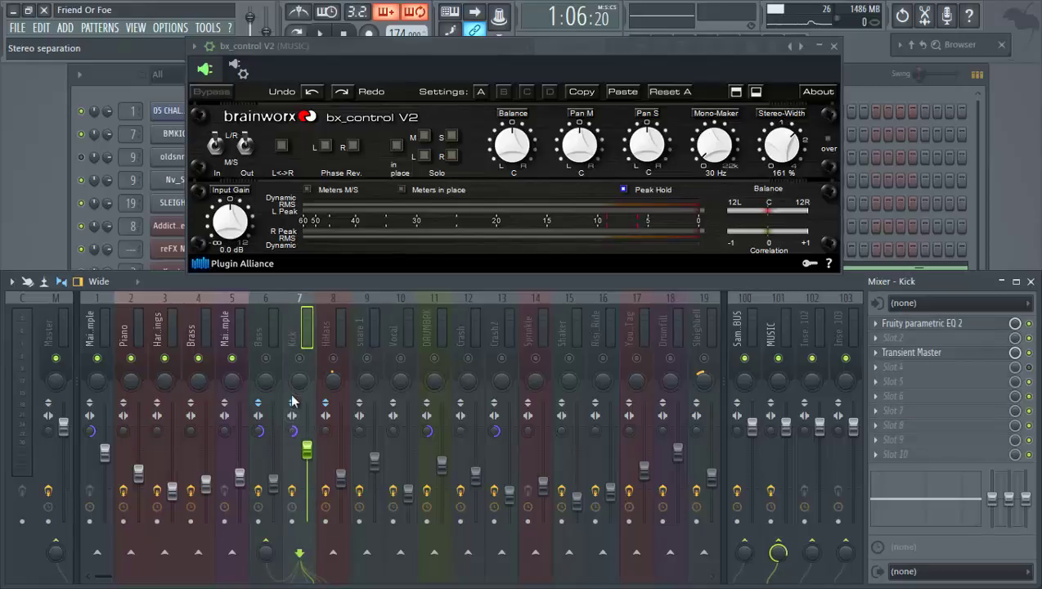
# Step: Try out the Kick track's stereo separation, resetting it and turning it back toward mono, and dismiss the accidental recording-file dialog
pyautogui.click(293, 521)
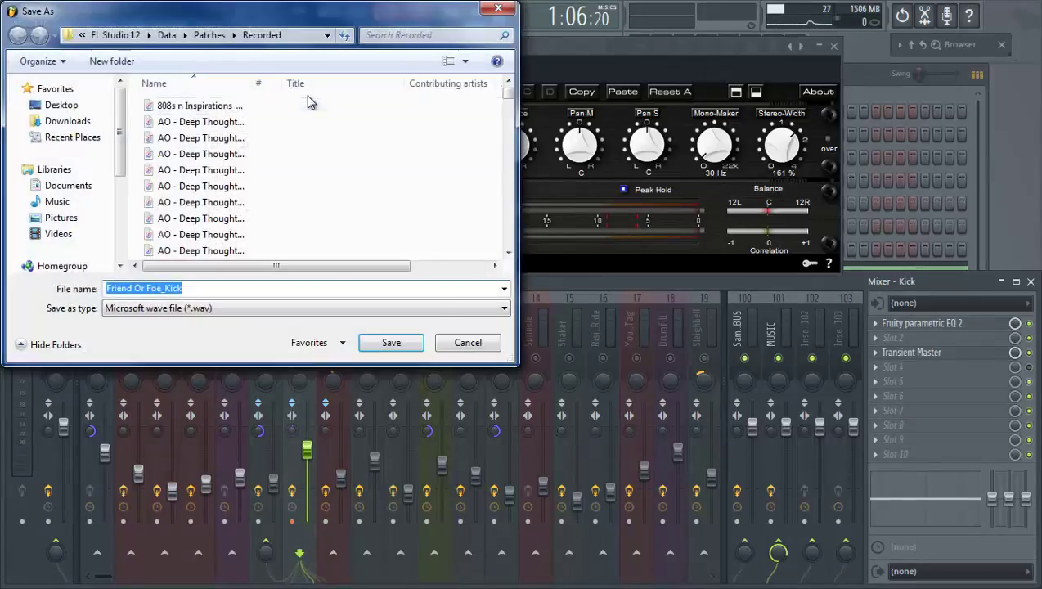
pyautogui.click(449, 347)
pyautogui.rightClick(310, 360)
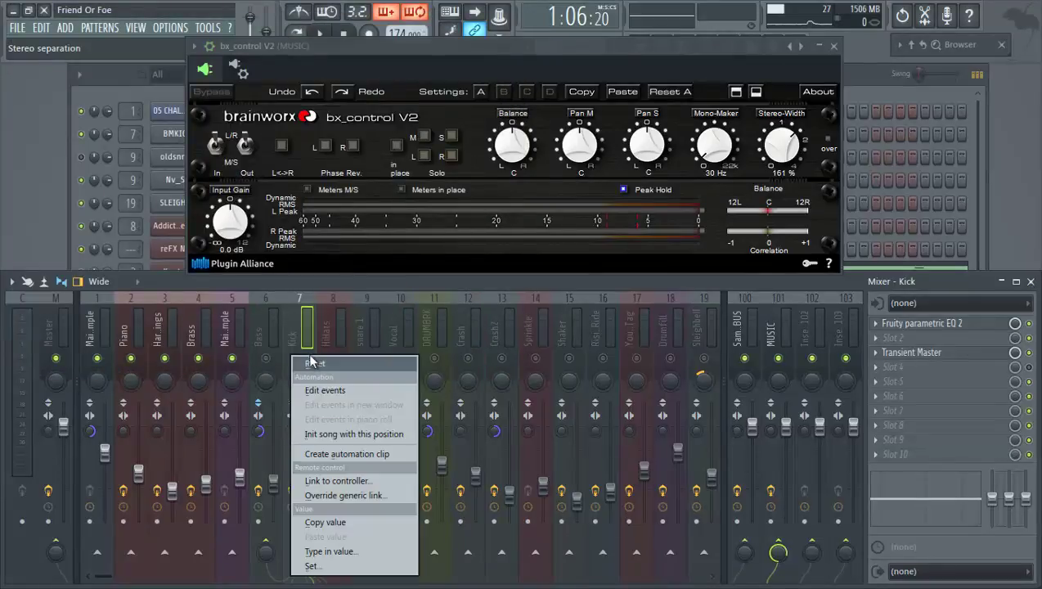
pyautogui.click(314, 363)
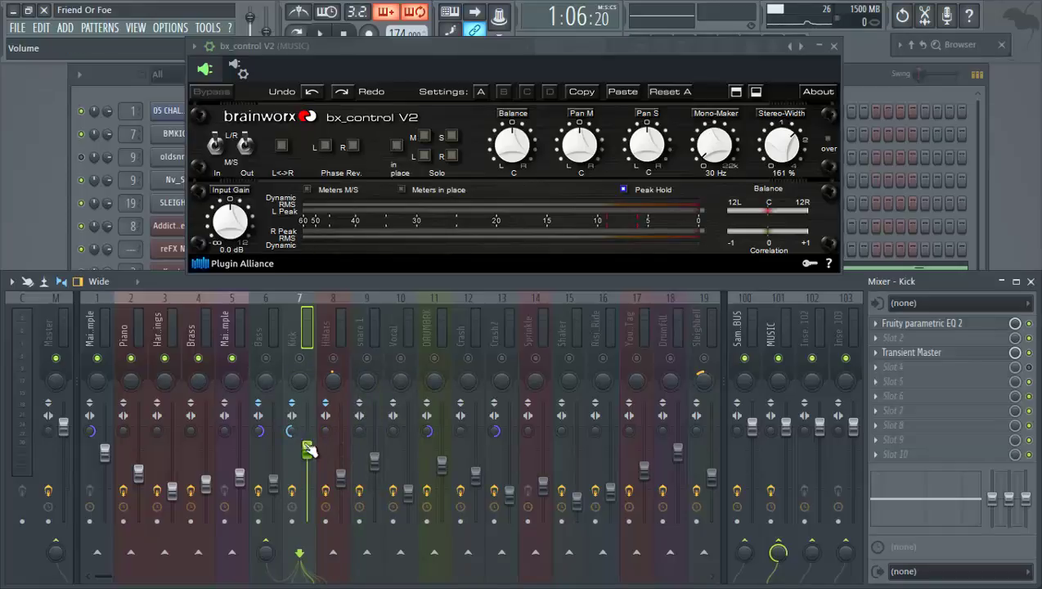
pyautogui.moveTo(293, 433)
pyautogui.mouseDown()
pyautogui.moveTo(299, 327)
pyautogui.moveTo(303, 431)
pyautogui.mouseUp()
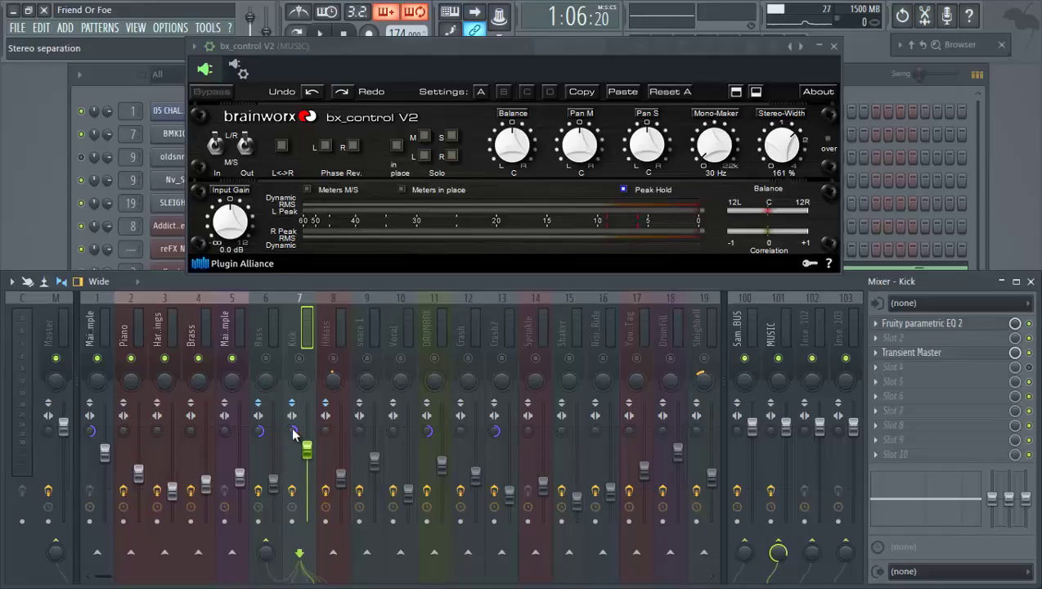
# Step: Turn the Kick track's stereo separation toward mono, and compare the settings of the Vocal, DRUMBRK, Crash and Crash2 tracks
pyautogui.moveTo(293, 437); pyautogui.dragTo(319, 286)
pyautogui.moveTo(295, 434); pyautogui.dragTo(344, 319)
pyautogui.click(409, 327)
pyautogui.click(443, 328)
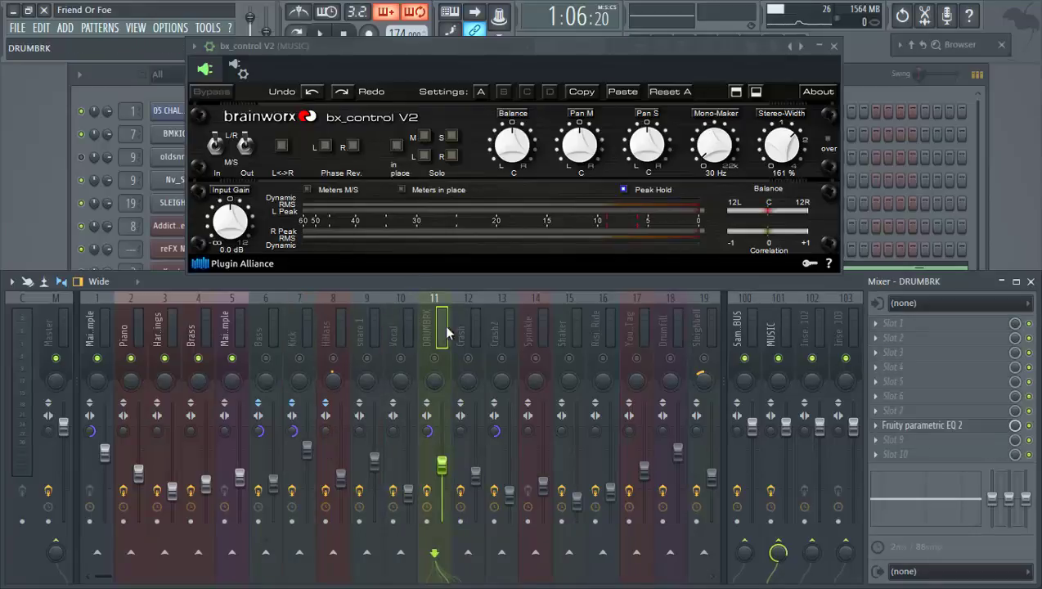
pyautogui.click(474, 324)
pyautogui.click(507, 324)
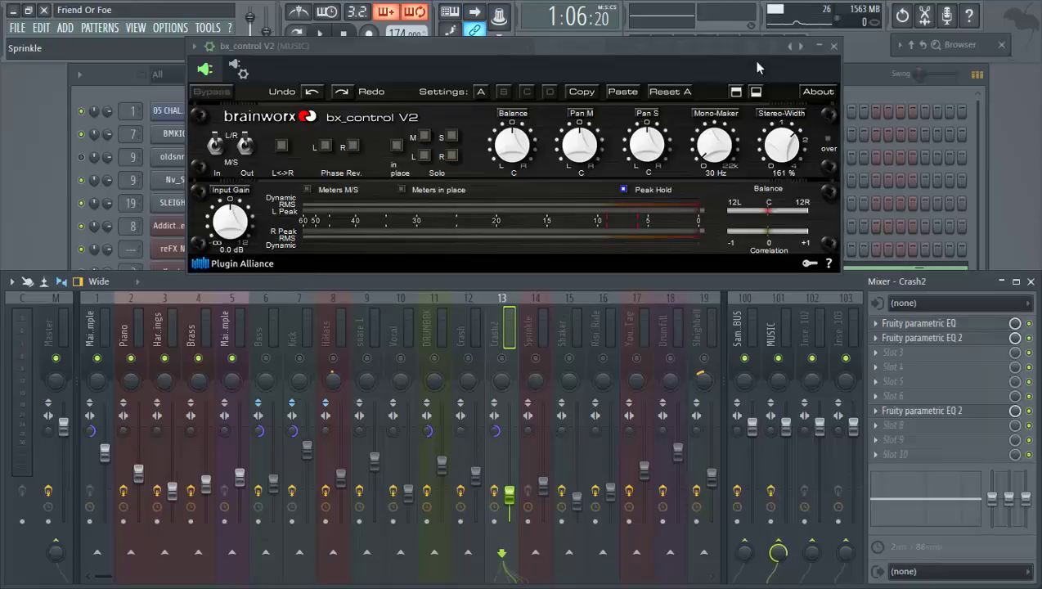
# Step: Close the MUSIC bus's bx_control V2 window and select the Bass track
pyautogui.click(827, 54)
pyautogui.click(832, 47)
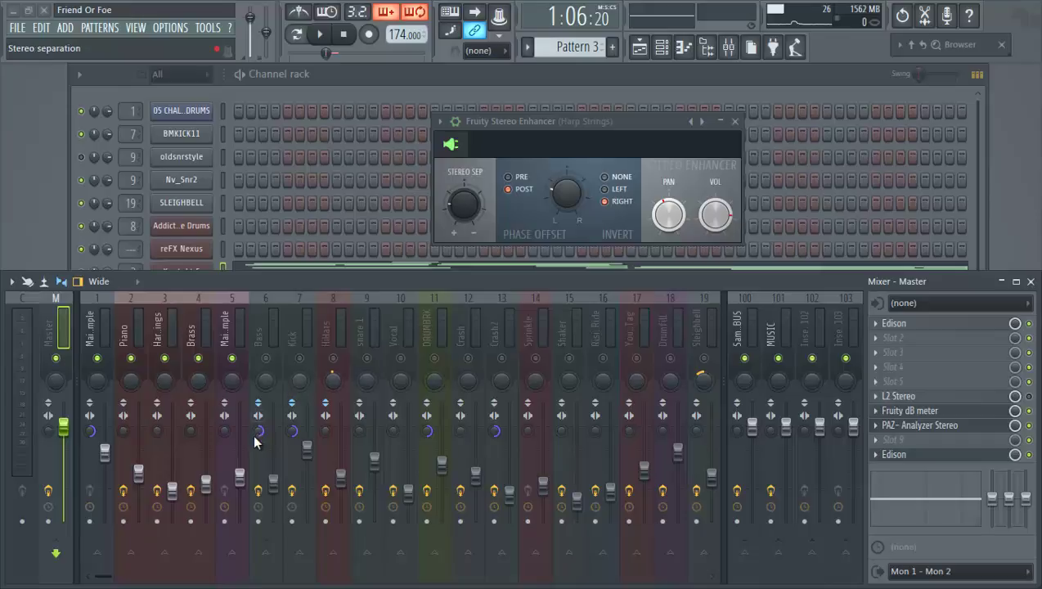
pyautogui.click(264, 390)
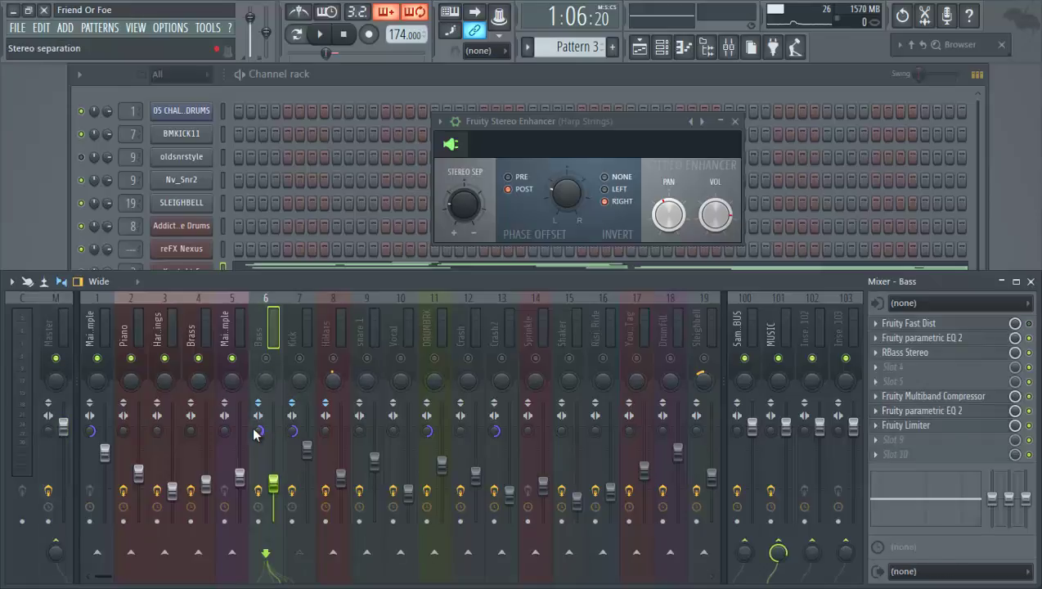
# Step: Try the Brass track's stereo separation at 100% merged and reset it to its default
pyautogui.click(195, 335)
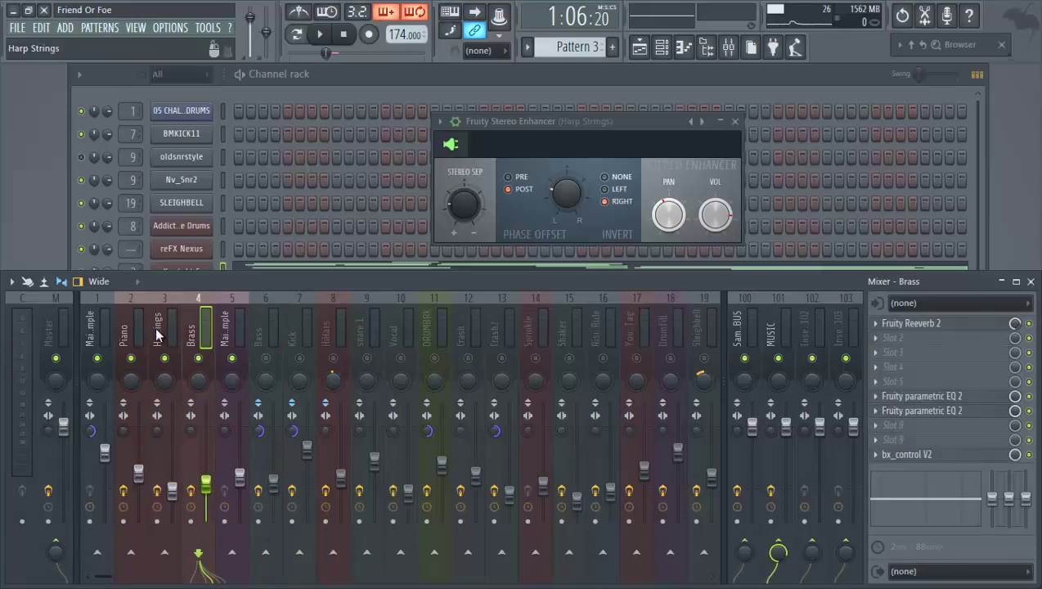
pyautogui.press('Left')
pyautogui.click(185, 337)
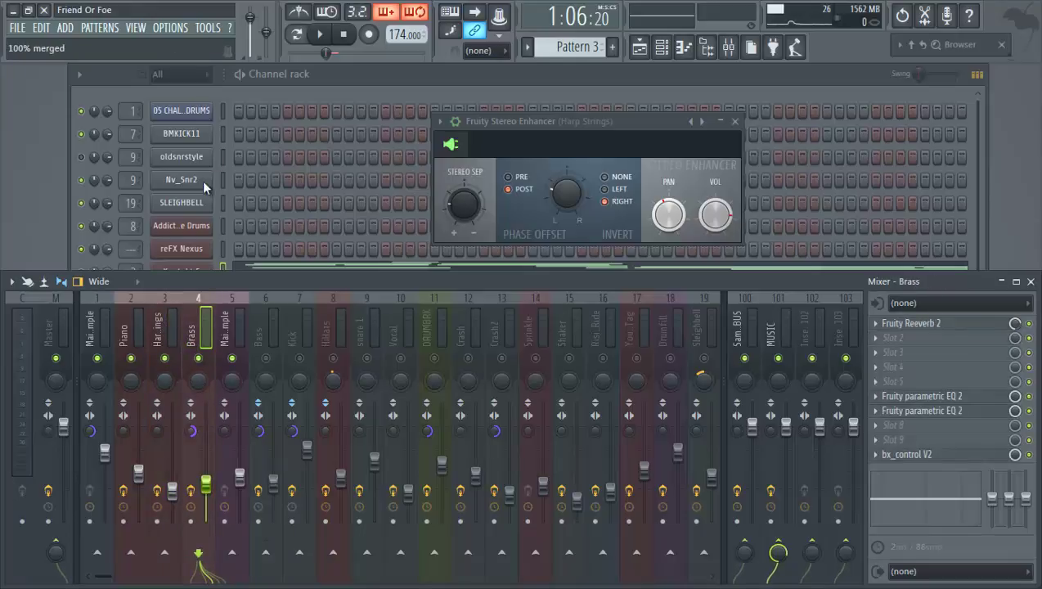
pyautogui.rightClick(197, 359)
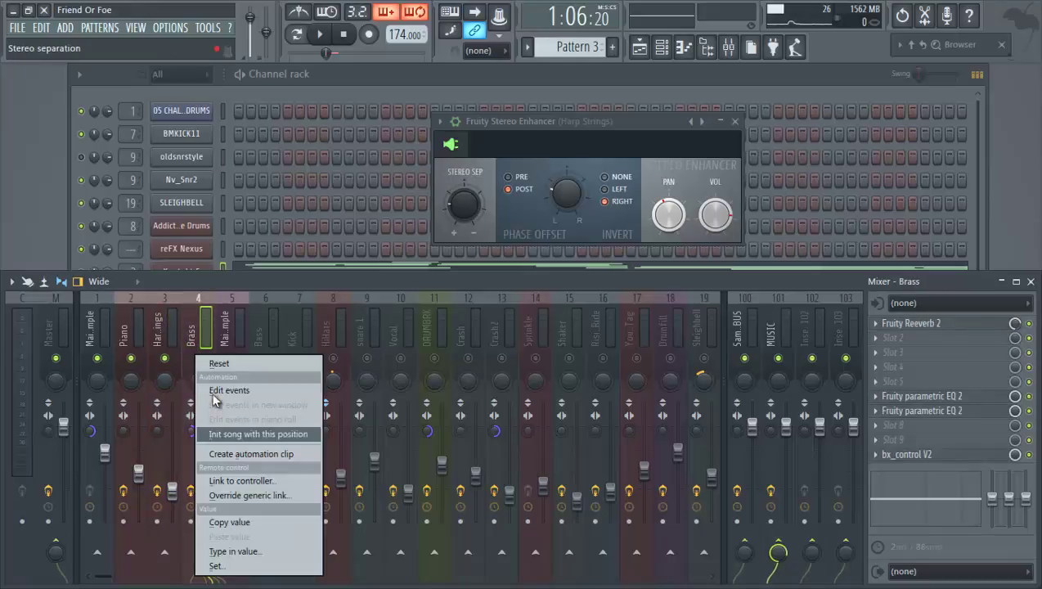
# Step: Check the stereo width in the Brass track's bx_control V2, close it and return to the Harp Strings' Fruity Stereo Enhancer
pyautogui.click(929, 457)
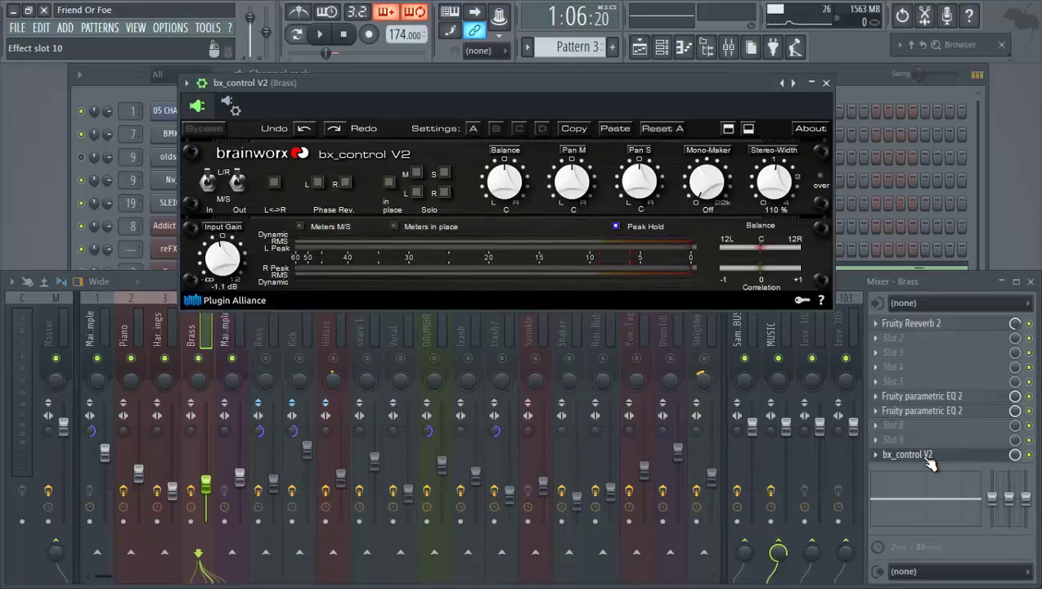
pyautogui.click(927, 456)
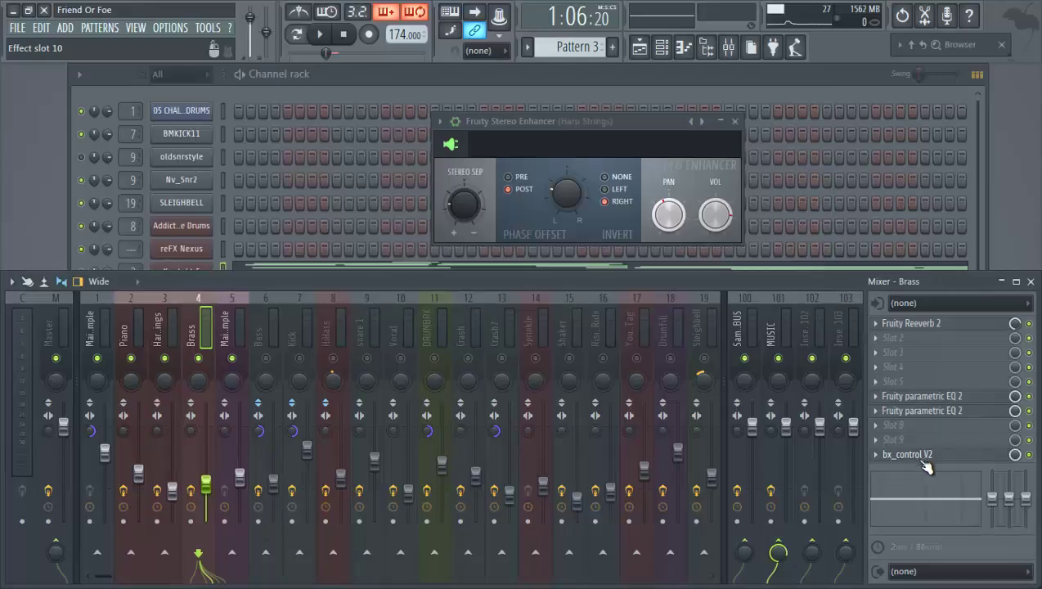
pyautogui.click(649, 122)
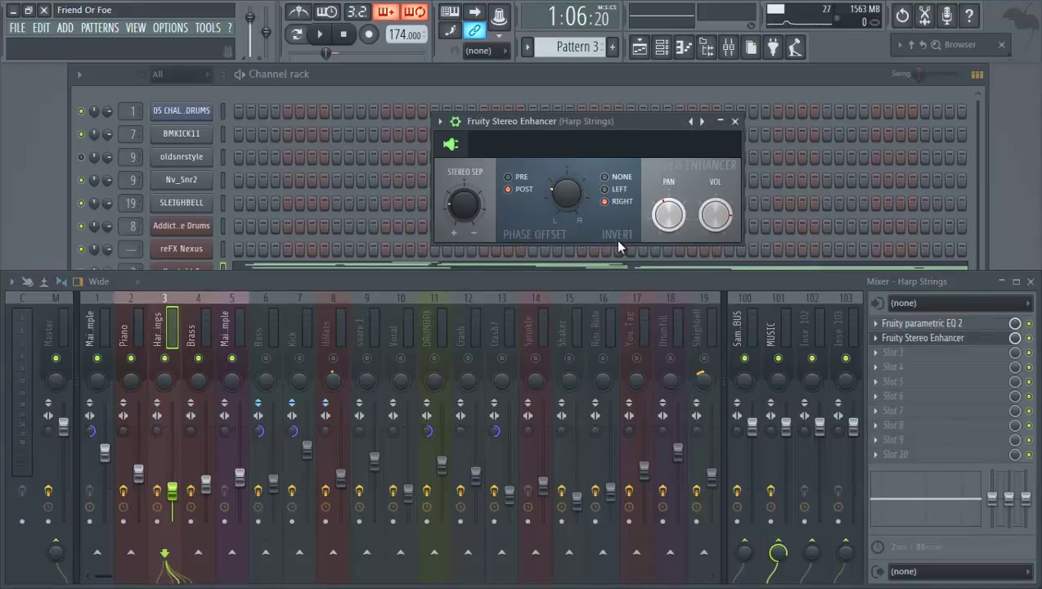
# Step: Compare the effect chains of the Sleighbell, Harp Strings and Brass tracks and the MUSIC bus
pyautogui.hscroll(1, 404, 332)
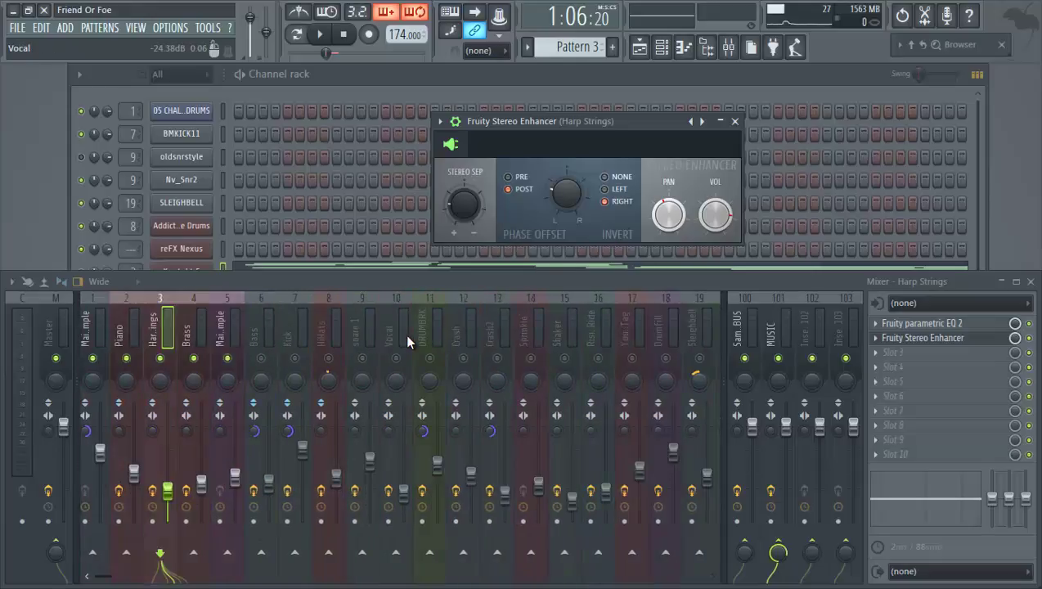
pyautogui.hscroll(-1, 405, 334)
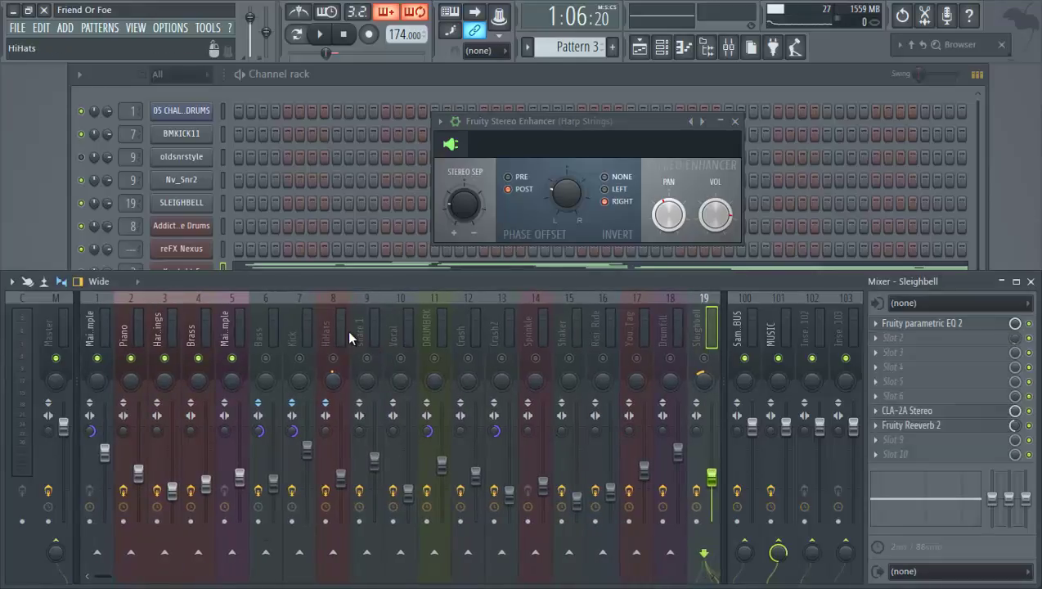
pyautogui.click(166, 328)
pyautogui.click(780, 325)
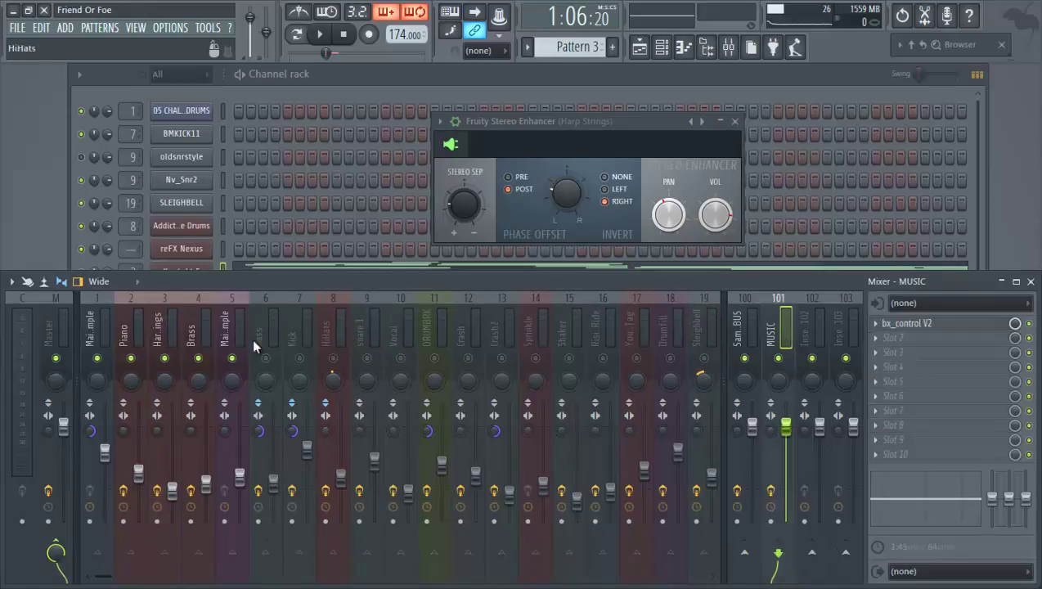
pyautogui.click(163, 327)
pyautogui.click(198, 327)
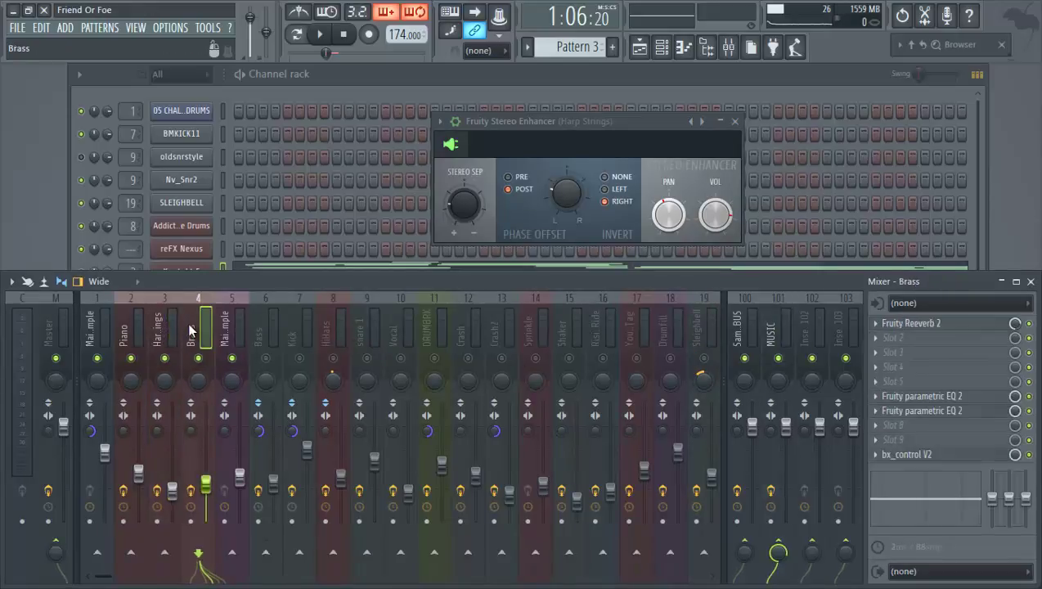
pyautogui.click(174, 332)
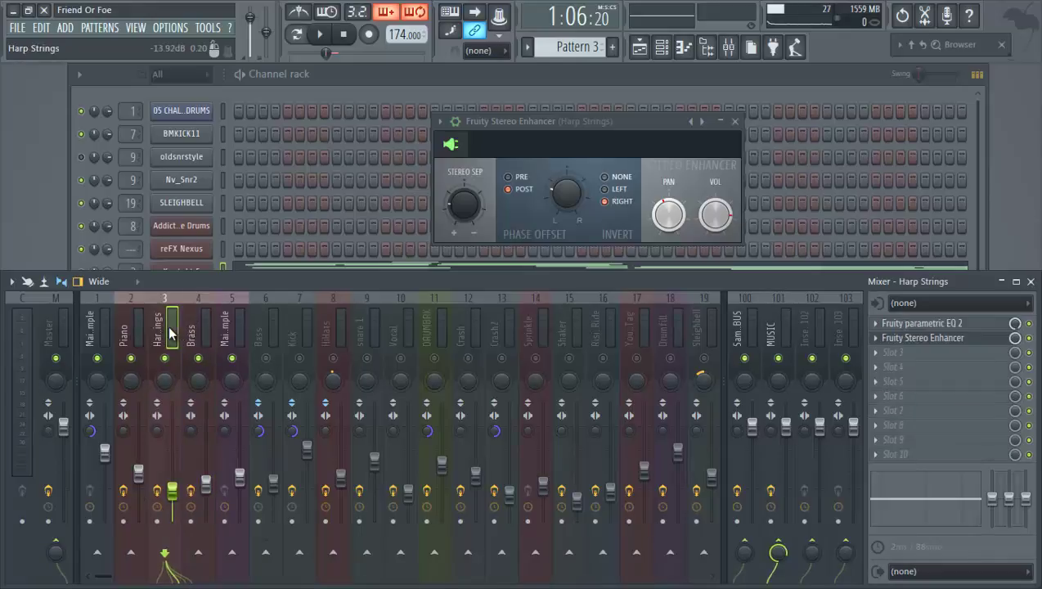
pyautogui.click(192, 335)
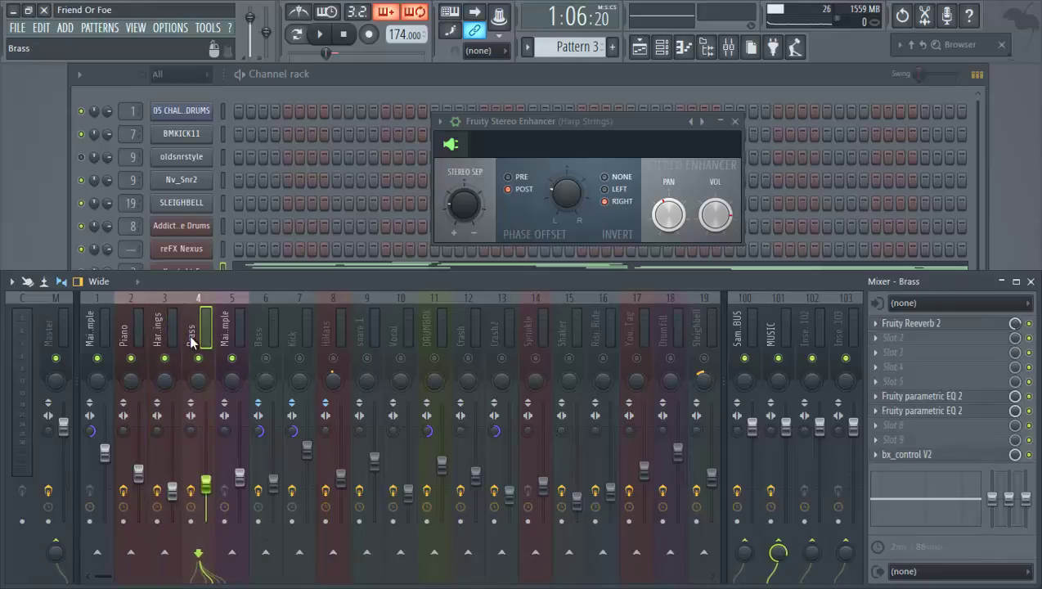